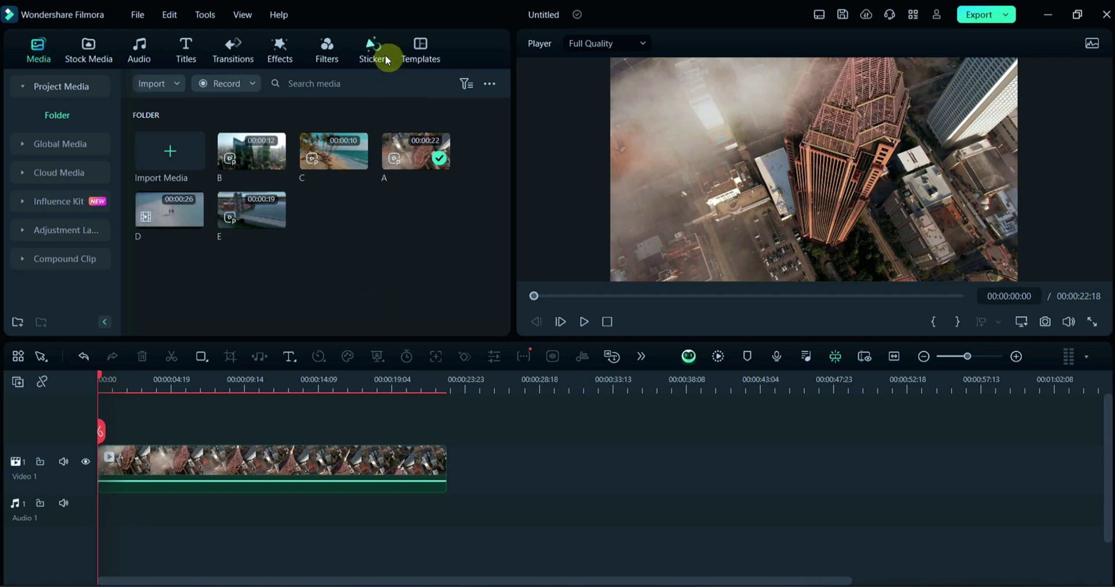
- Apply the Creative filter Blue Sun to the aerial skyscraper clip
click(327, 51)
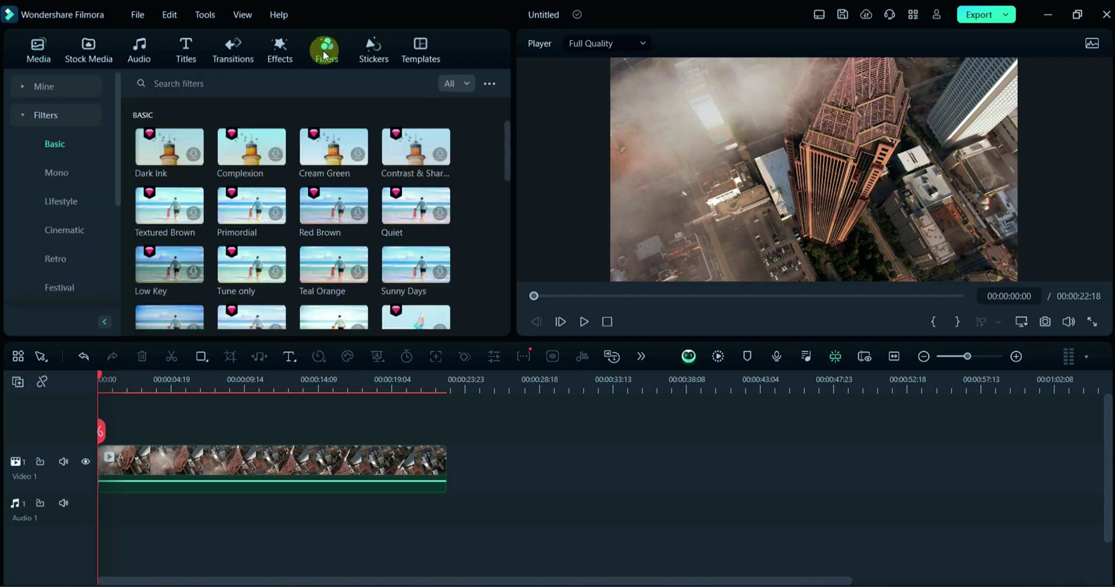
scroll(57, 255, down, 3)
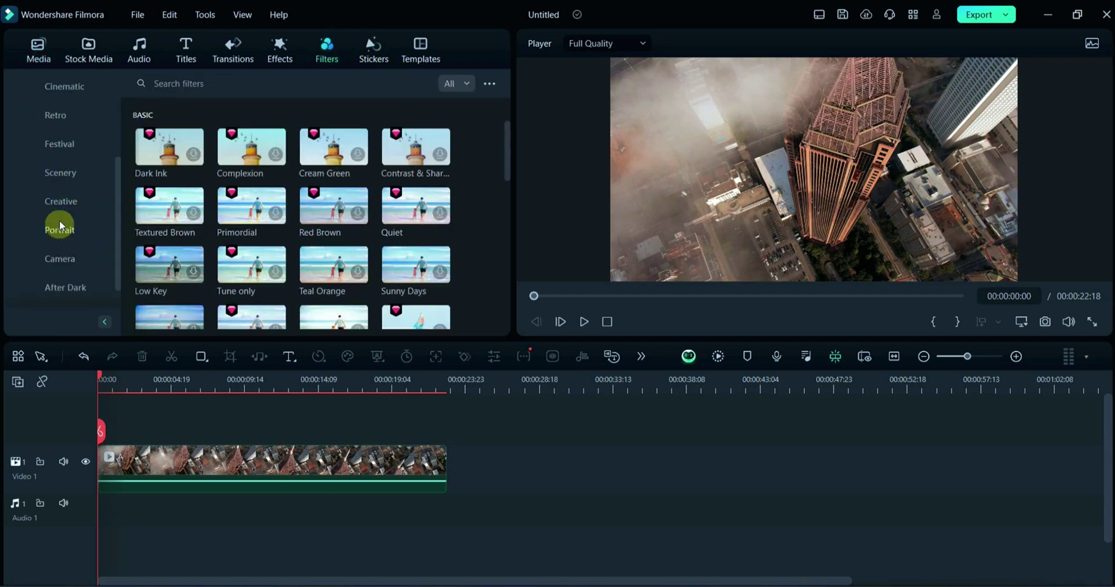
click(61, 201)
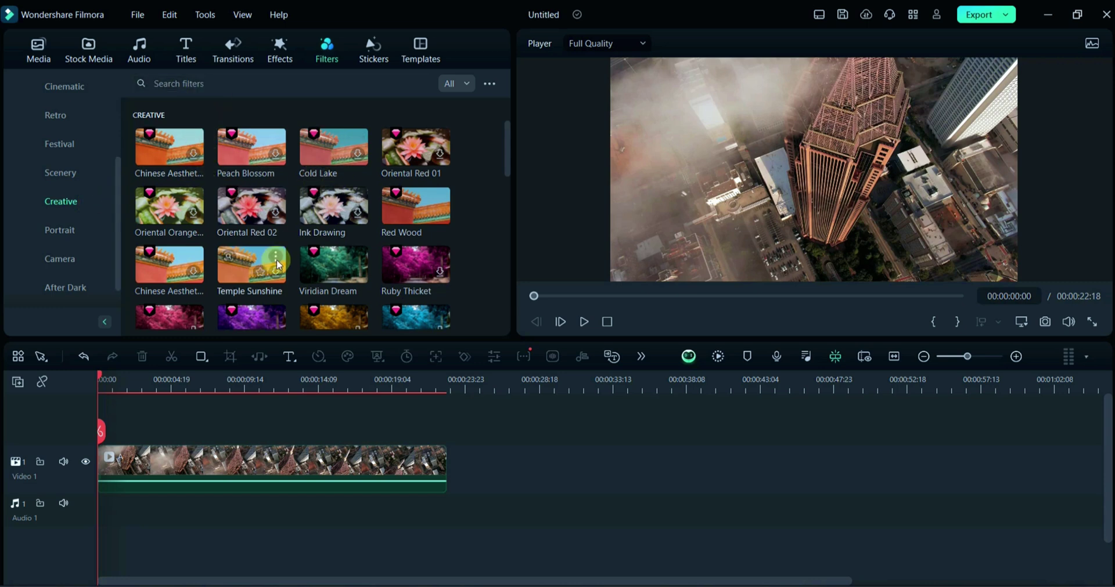
scroll(277, 264, down, 10)
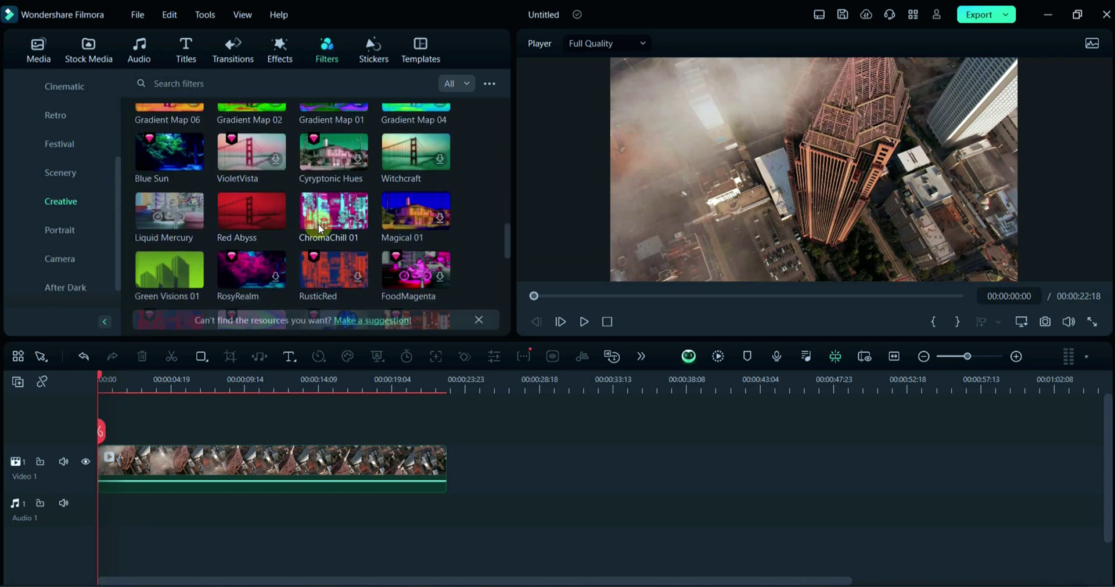
mouse_move(165, 157)
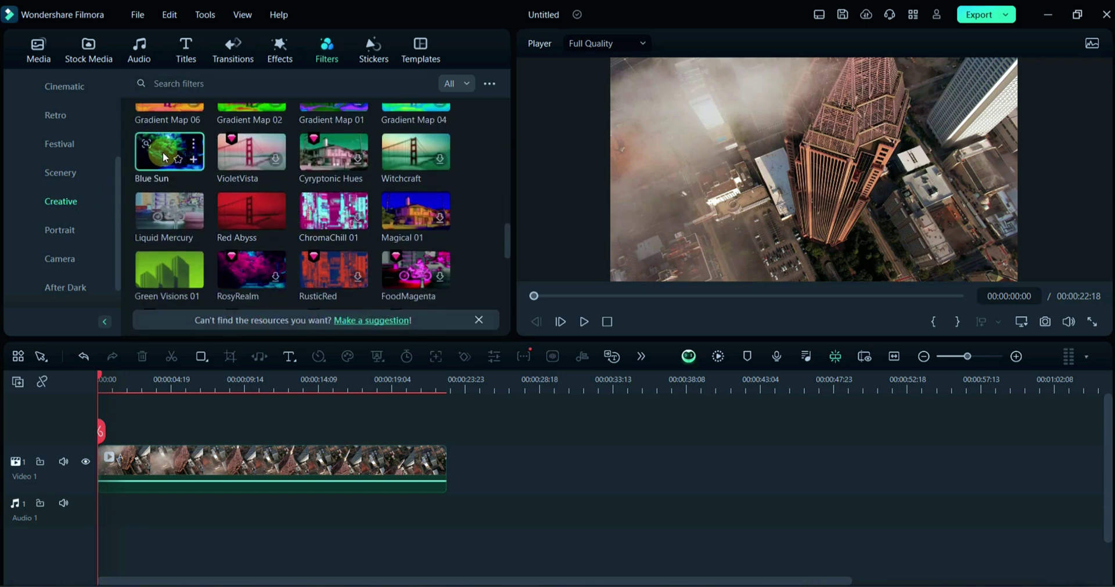
drag(165, 156, 125, 460)
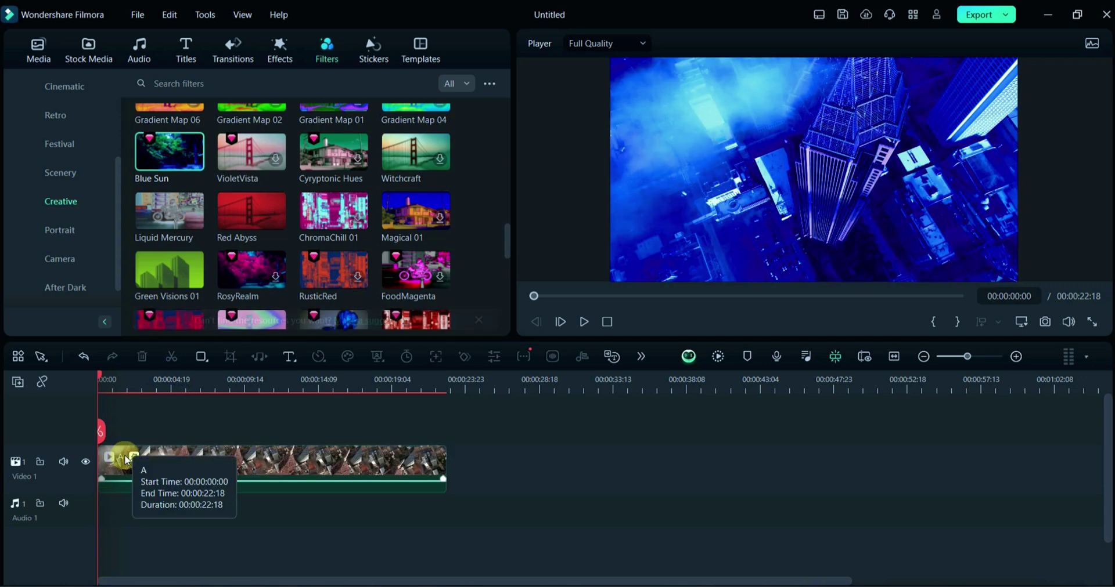
- Lower the Blue Sun filter's opacity to 72% in the clip's properties
double_click(207, 466)
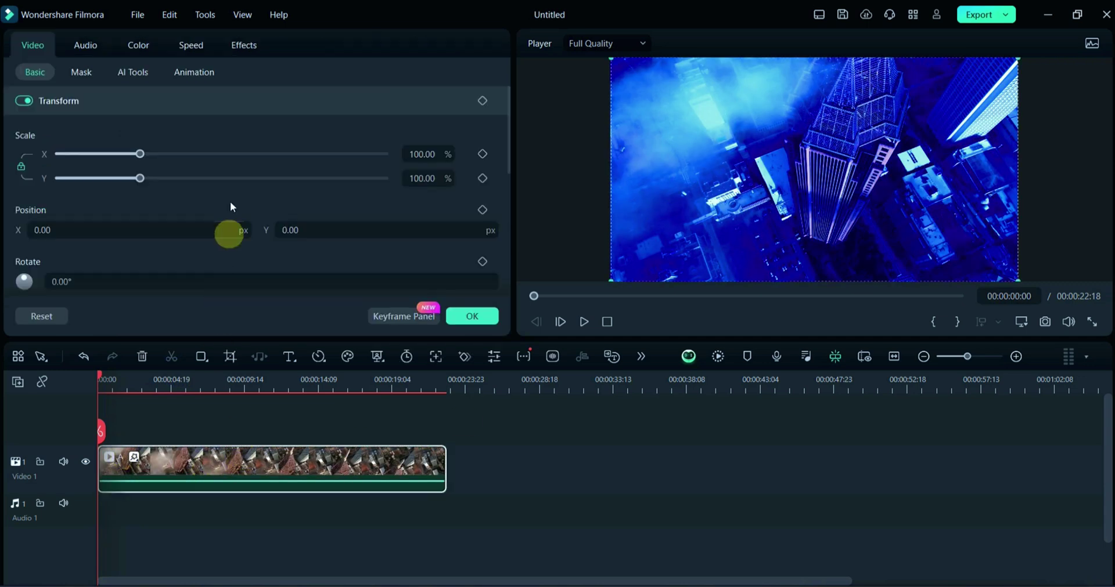
click(242, 49)
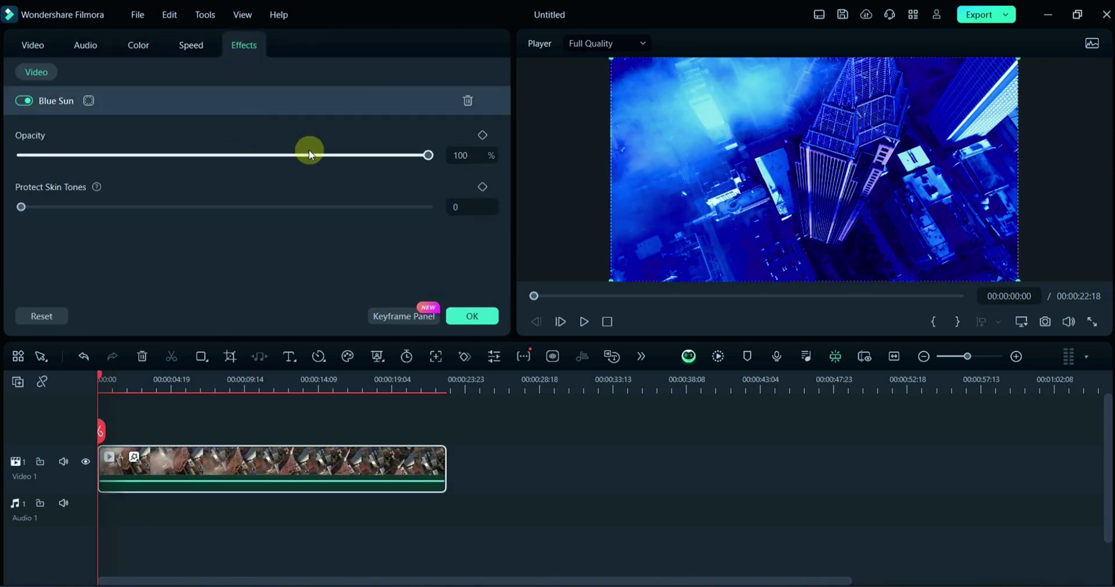
click(295, 155)
mouse_move(295, 155)
mouse_down()
mouse_move(25, 157)
mouse_move(283, 166)
mouse_move(418, 156)
mouse_move(314, 157)
mouse_up()
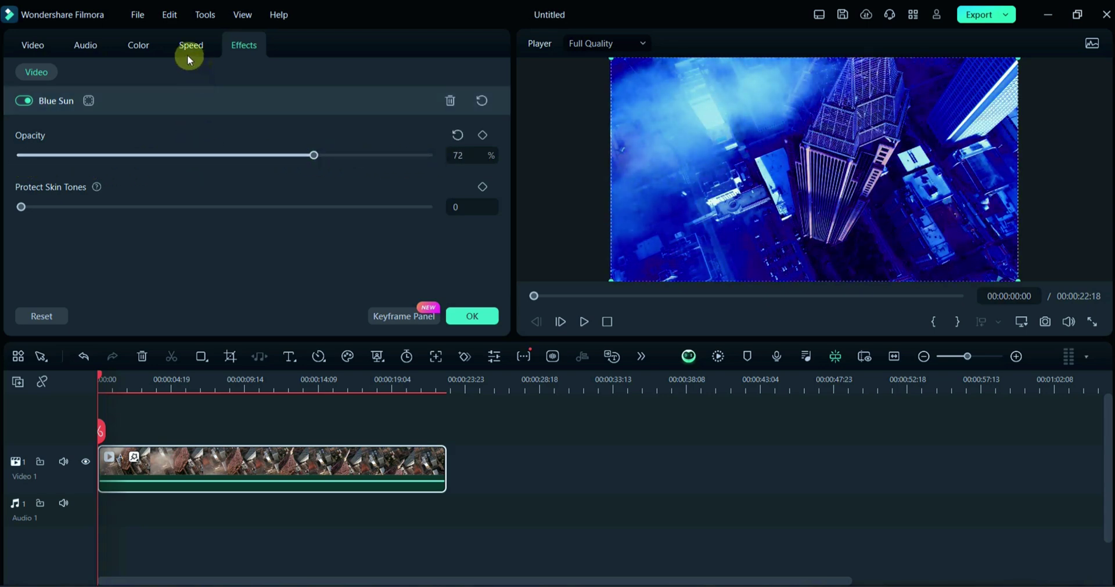
click(139, 48)
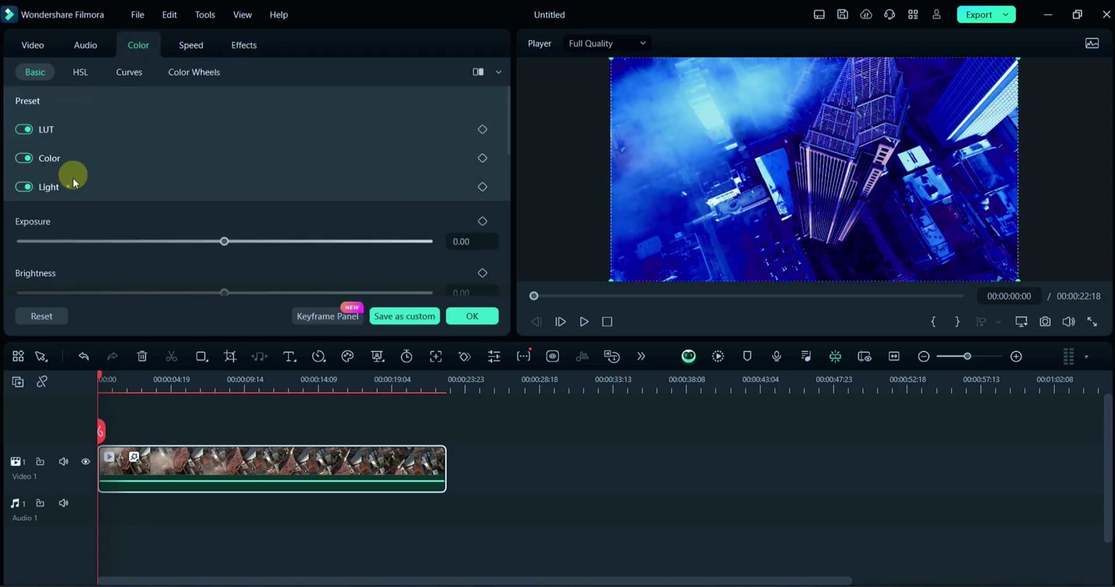
- Set Brightness 3, Contrast 7, Highlight -8, Black -15 and add sharpening
drag(217, 240, 229, 256)
scroll(229, 256, down, 3)
drag(224, 201, 231, 201)
drag(224, 251, 199, 212)
scroll(227, 251, down, 2)
scroll(229, 235, down, 2)
drag(224, 264, 194, 263)
scroll(194, 262, down, 3)
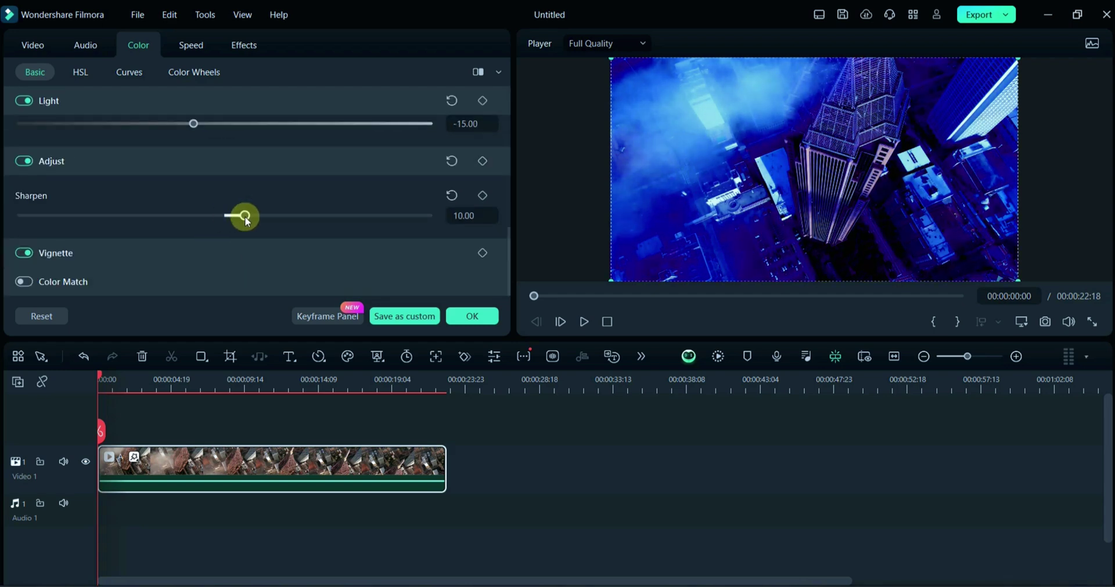
drag(241, 217, 253, 215)
scroll(220, 195, up, 5)
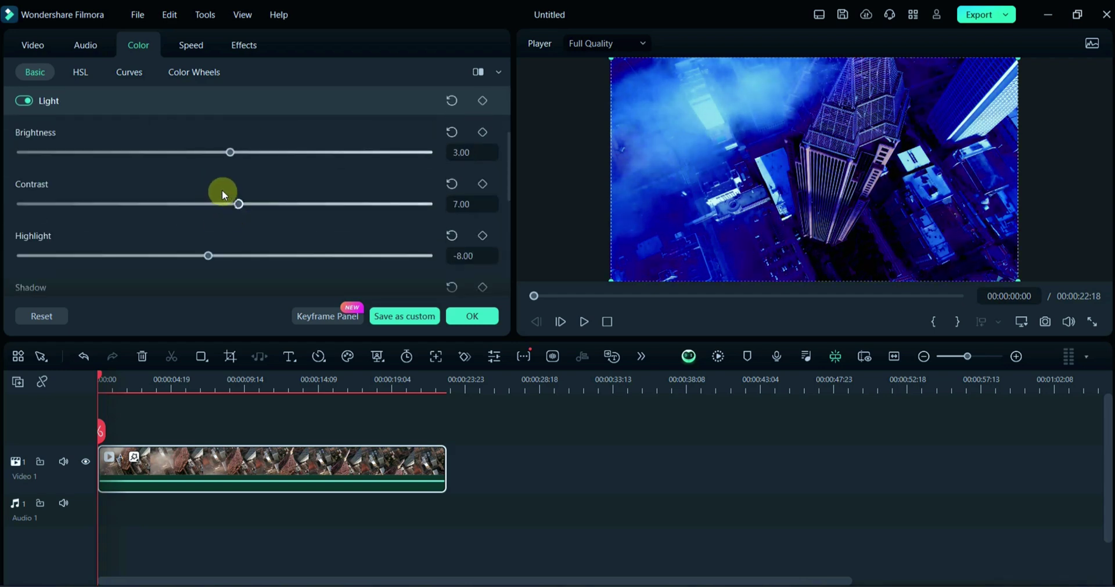
- Raise the Highlights wheel, lower the Midtones wheel, and confirm with OK
click(186, 72)
drag(221, 224, 224, 209)
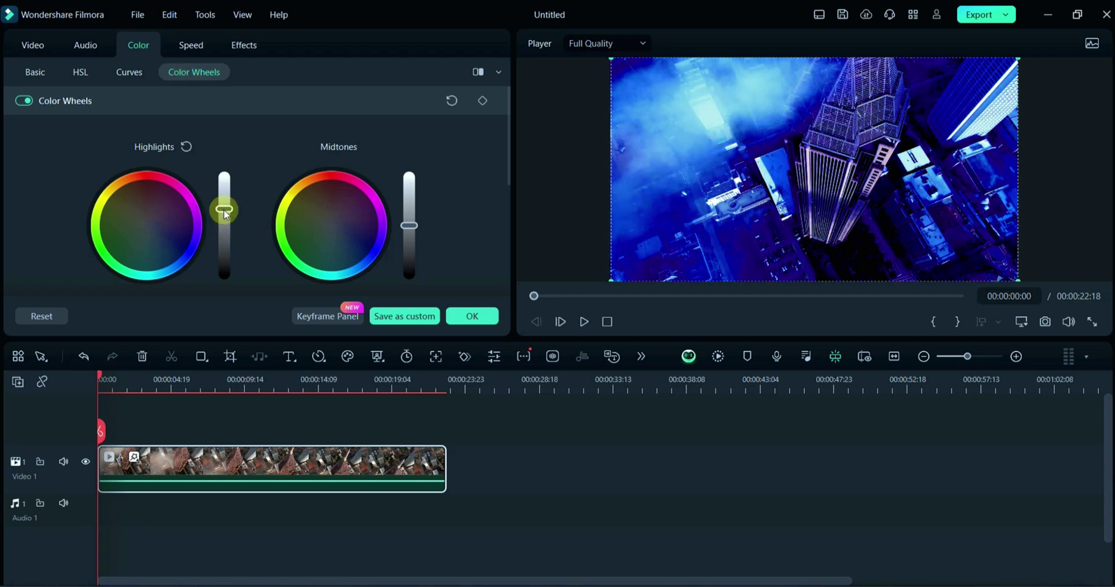
drag(409, 225, 409, 237)
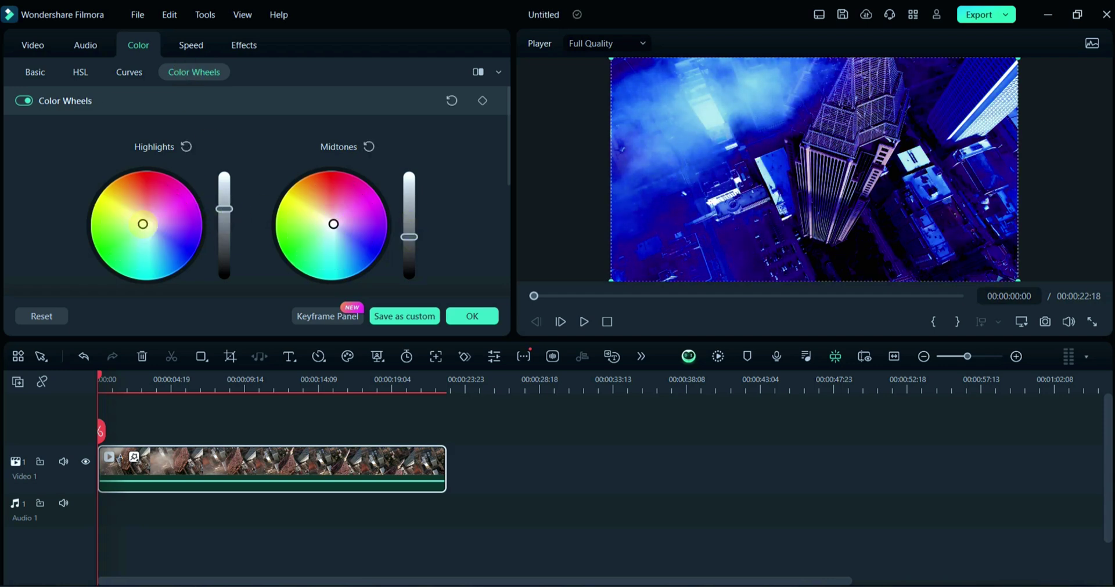
scroll(418, 216, down, 3)
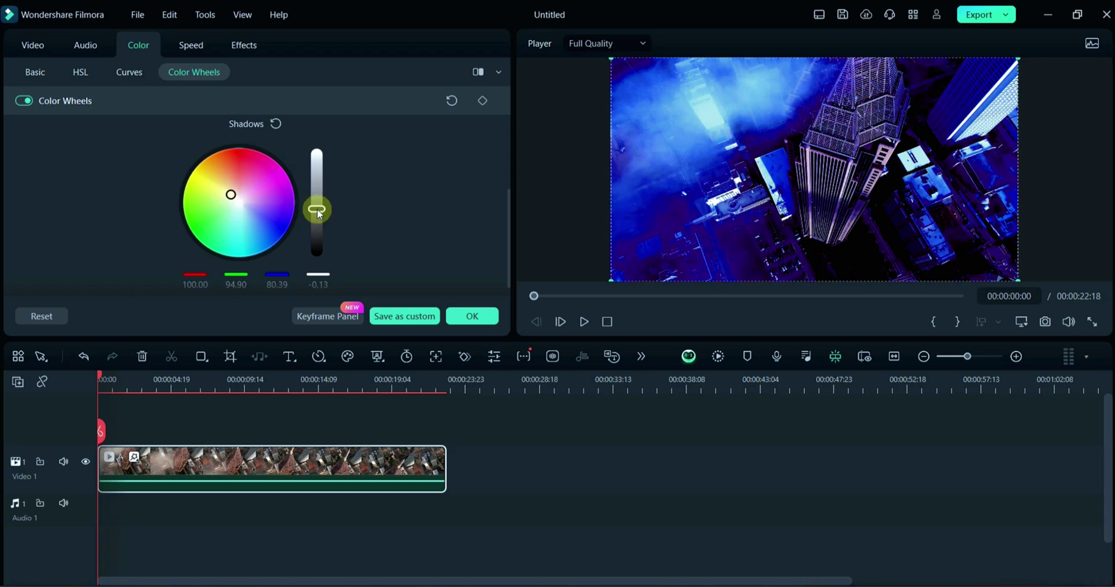
click(471, 316)
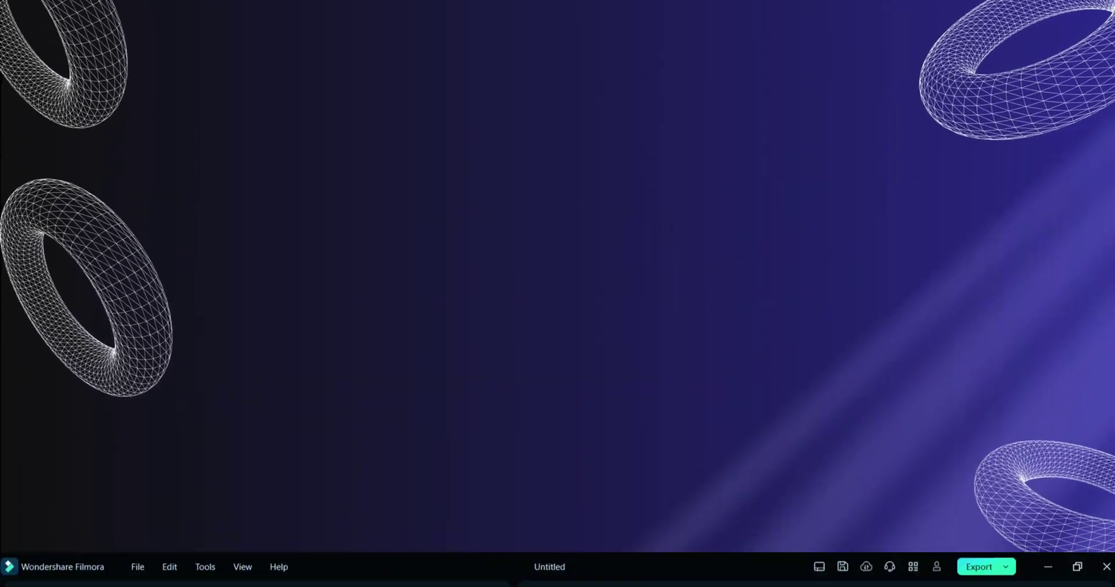
- Preview the city clip and search the filter library for 'blood shadow'
click(584, 321)
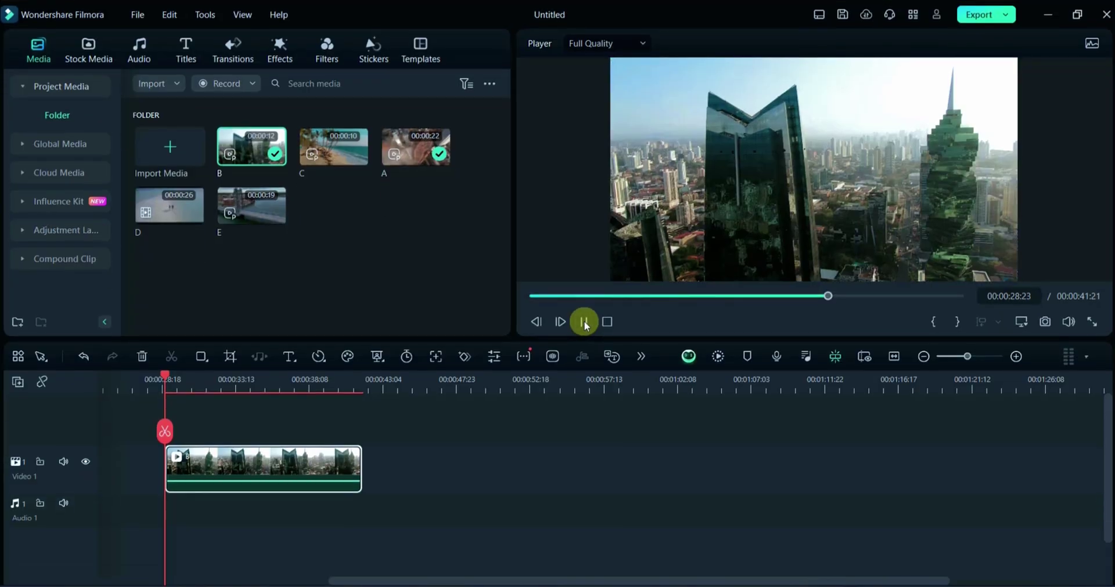
click(584, 321)
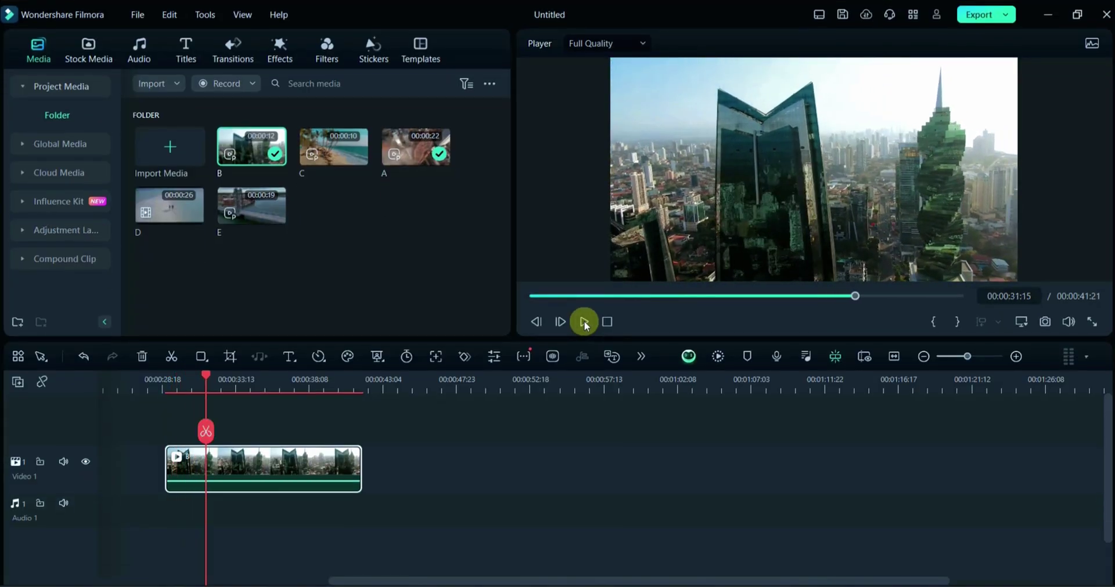
click(326, 46)
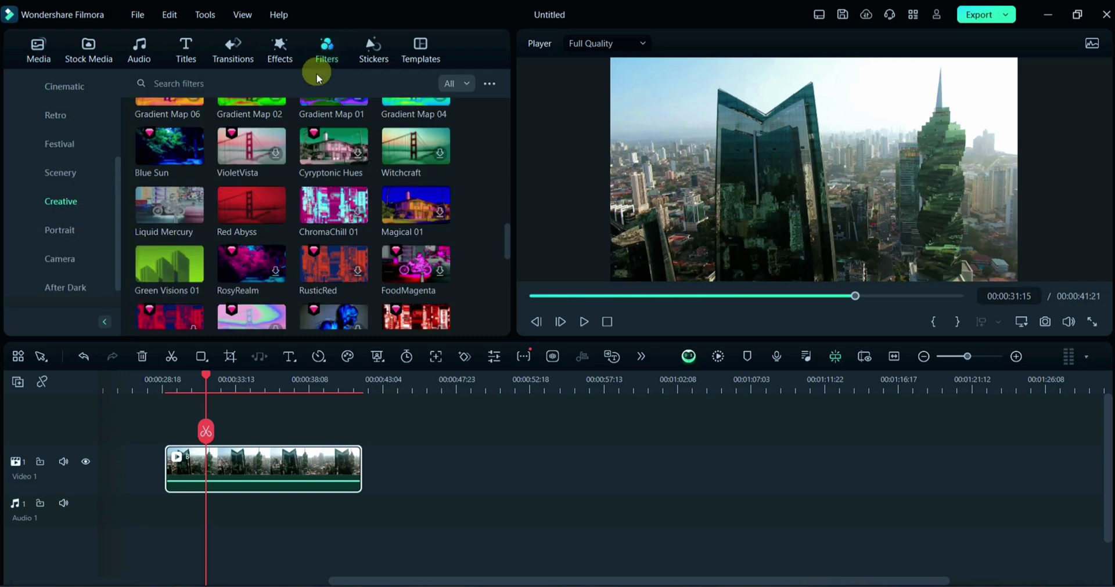
scroll(334, 114, up, 5)
click(249, 83)
text(b)
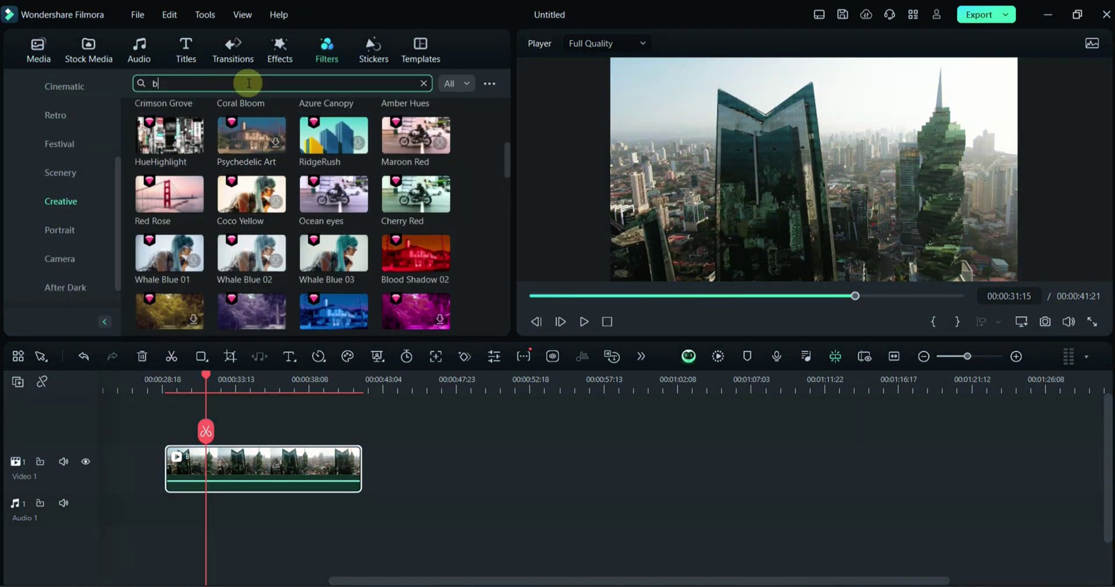
text(lood shadow)
key(Return)
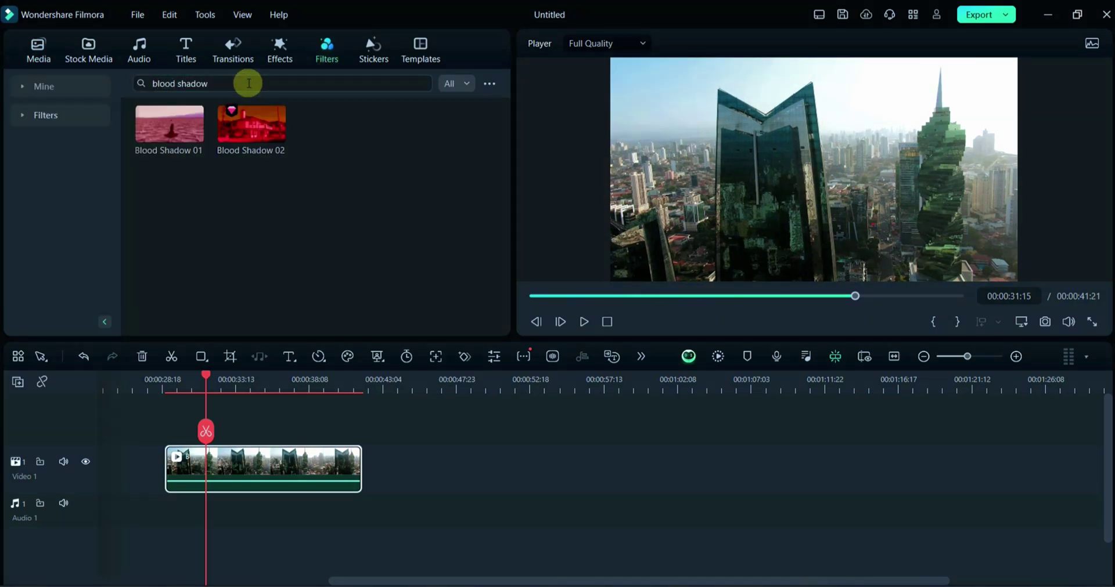
- Drop Blood Shadow 02 onto the city clip and open its properties
mouse_move(255, 132)
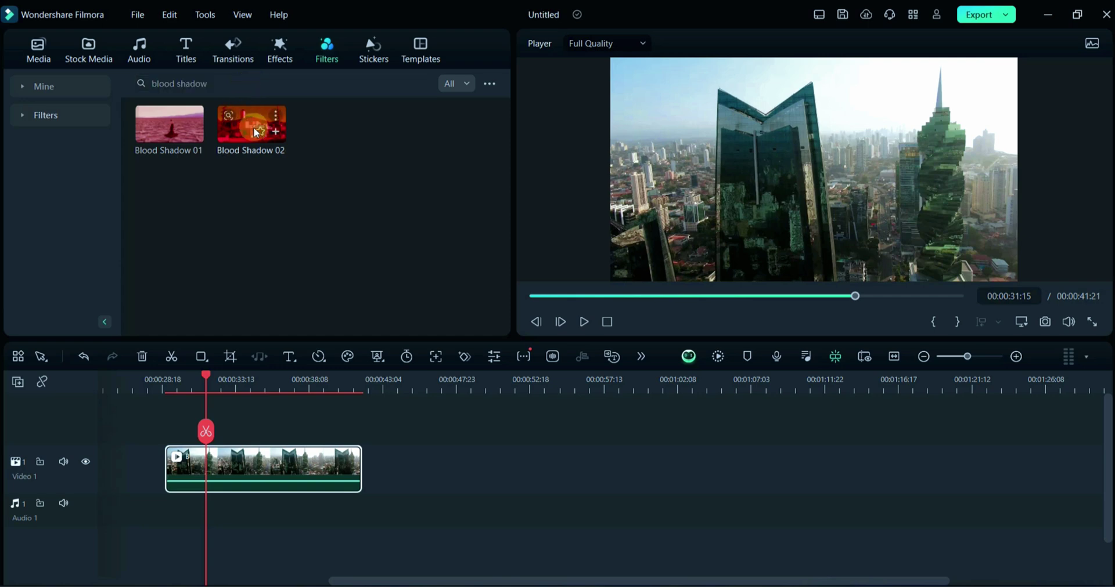
drag(249, 133, 204, 454)
double_click(261, 471)
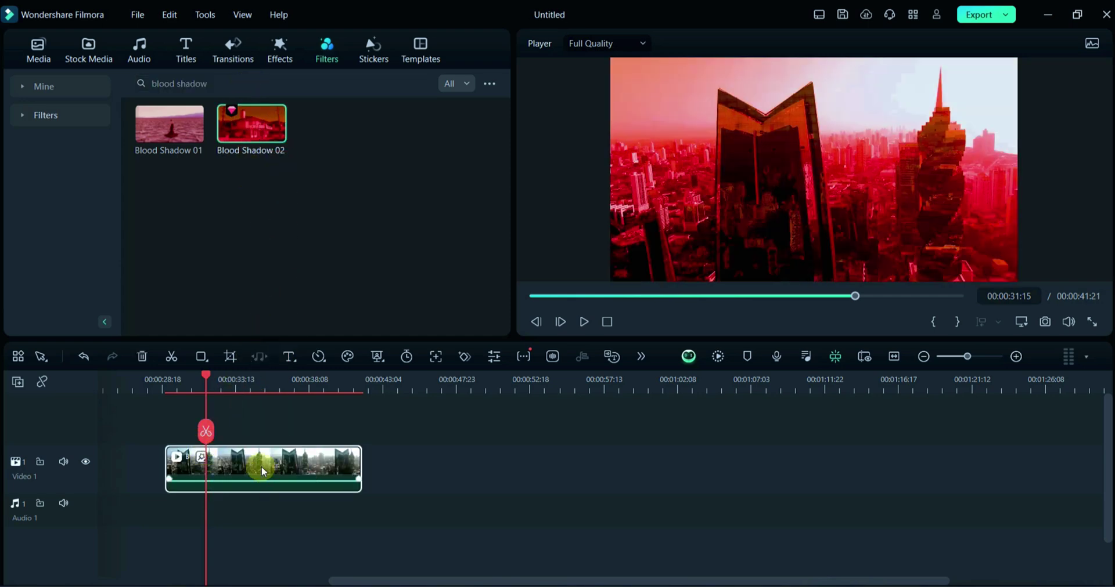
- Reduce the Blood Shadow 02 filter's opacity
click(244, 45)
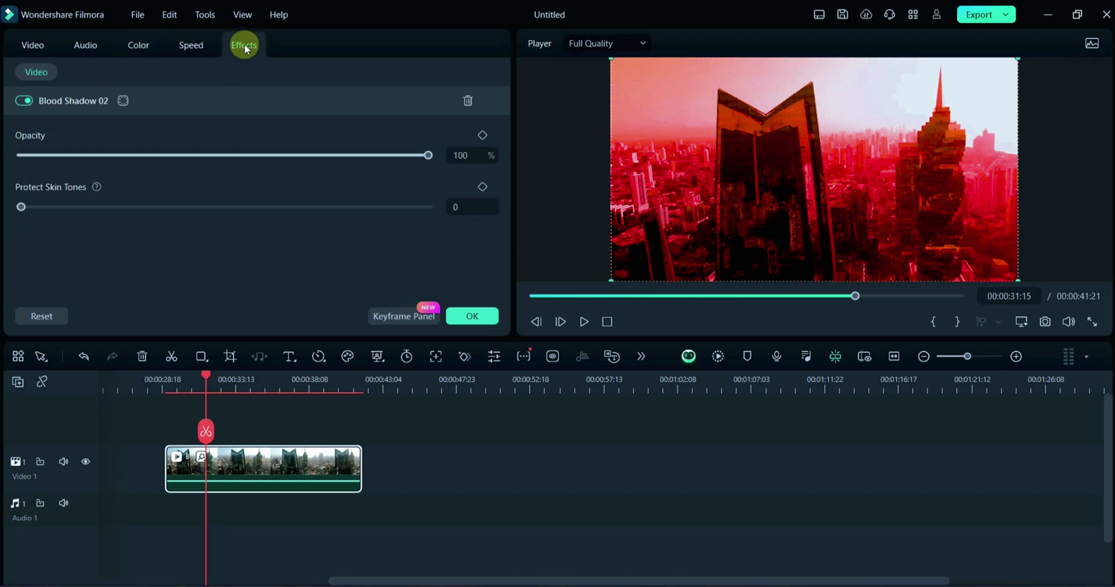
click(379, 156)
drag(379, 157, 309, 163)
- Set Brightness -5, Contrast -10, Highlight -8, Shadow 12, White -17 and Black -1
click(139, 45)
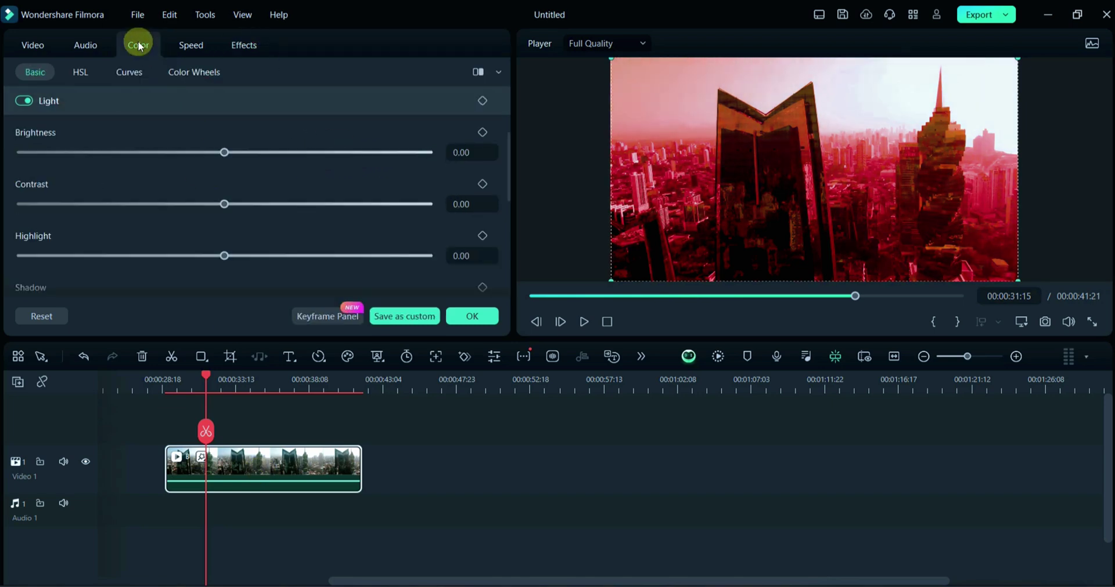
drag(224, 152, 214, 152)
drag(225, 204, 205, 204)
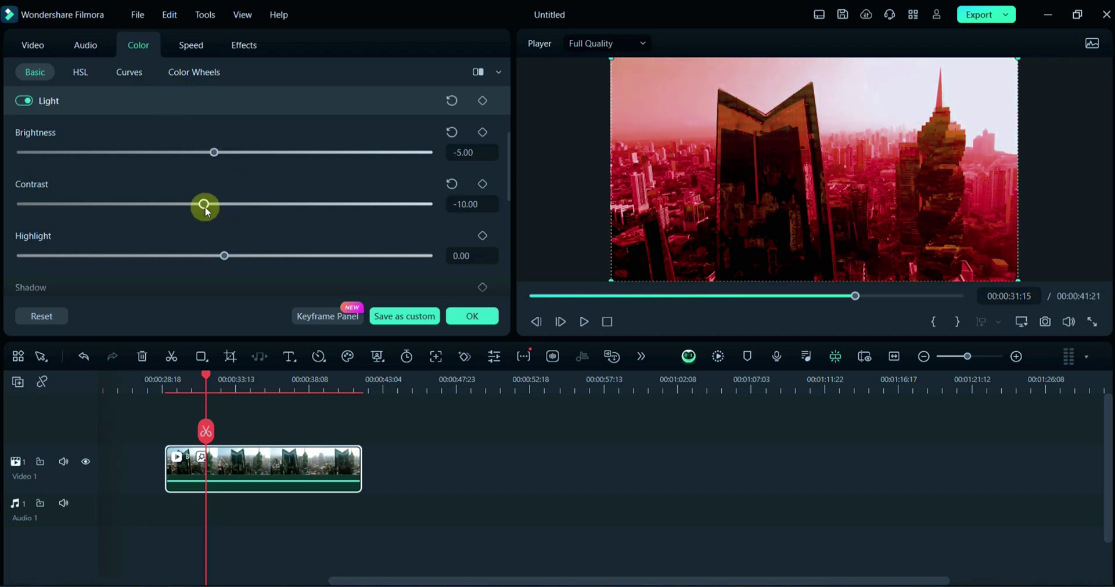
drag(224, 256, 248, 234)
scroll(215, 244, down, 2)
scroll(238, 226, down, 2)
drag(224, 217, 189, 217)
drag(225, 267, 217, 268)
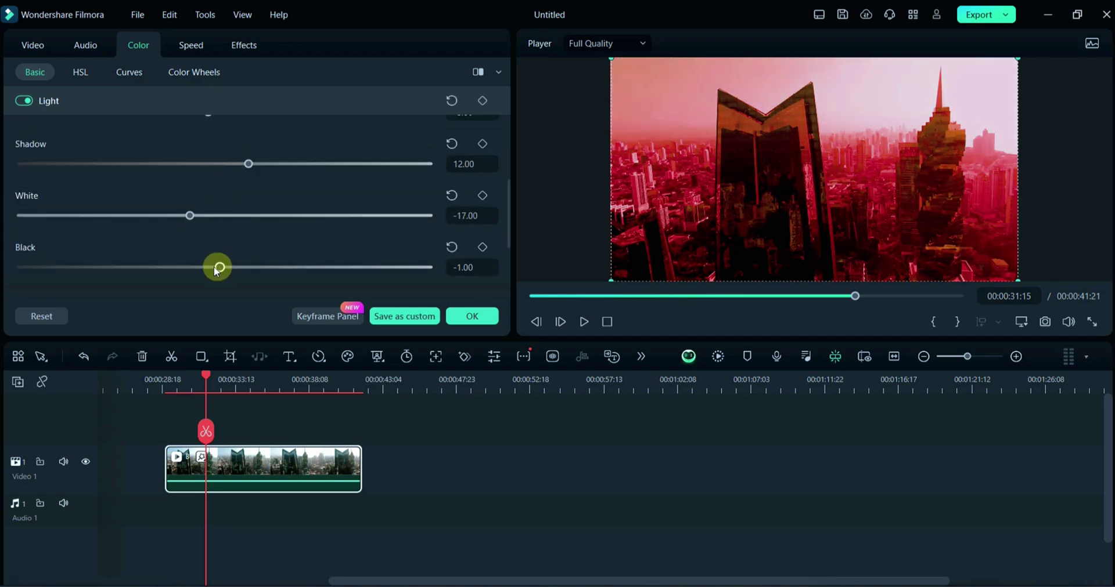
scroll(221, 232, down, 2)
scroll(229, 187, up, 6)
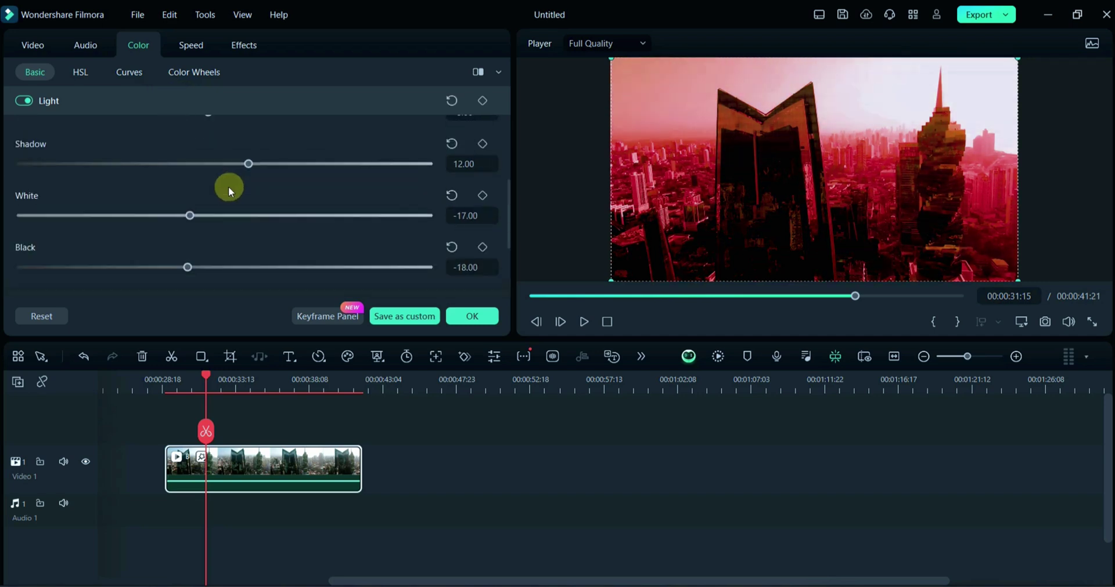
- Reshape the red curve: lift the lower part and pull the upper point down
click(130, 73)
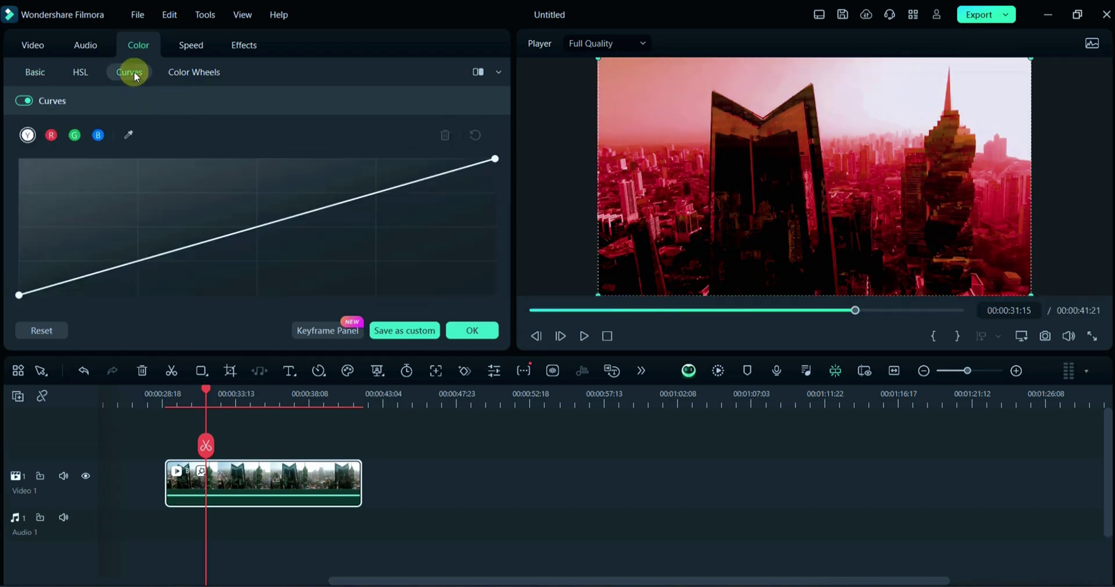
click(52, 135)
drag(87, 279, 79, 266)
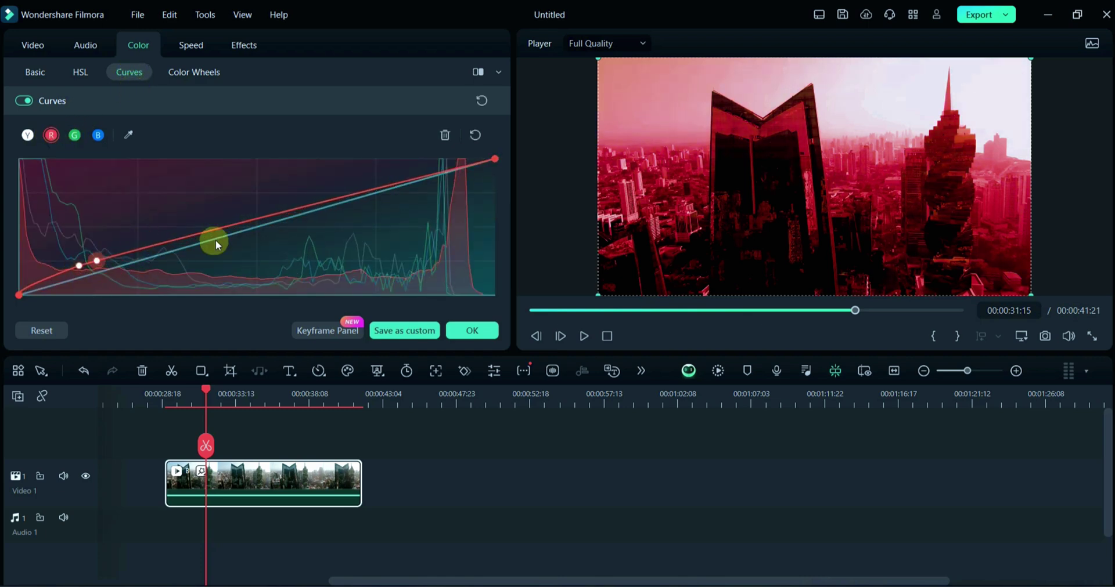
click(424, 180)
drag(426, 180, 429, 194)
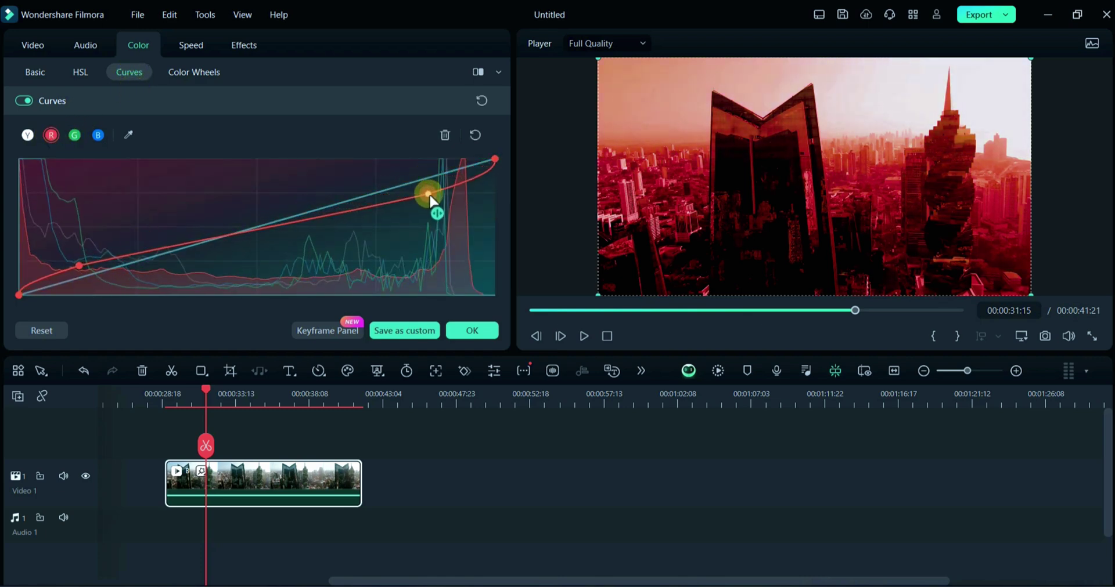
- Reshape the blue curve by lifting its middle and adjusting an upper point
click(100, 137)
drag(288, 214, 265, 216)
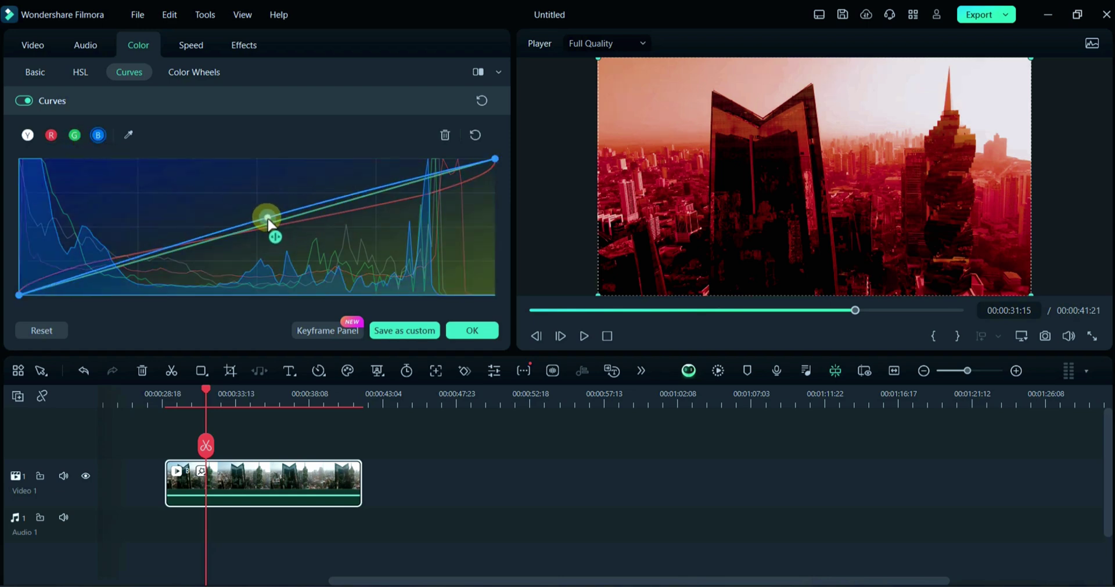
click(379, 184)
mouse_move(381, 187)
mouse_down()
mouse_move(382, 196)
mouse_move(368, 189)
mouse_up()
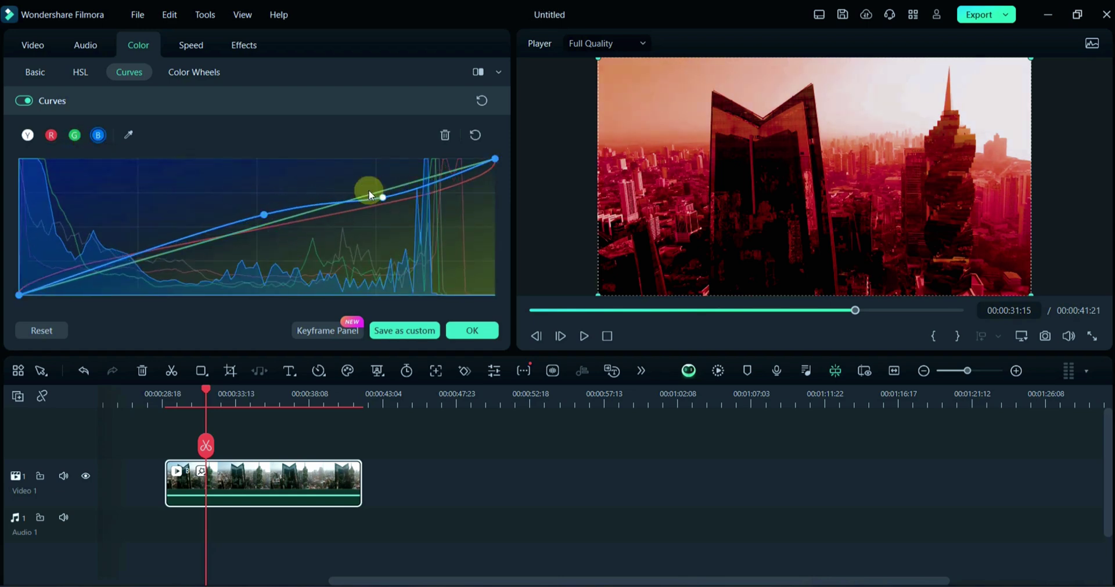
click(194, 72)
- Darken the highlights, tint the midtones toward a new hue and darken them slightly
scroll(238, 196, up, 2)
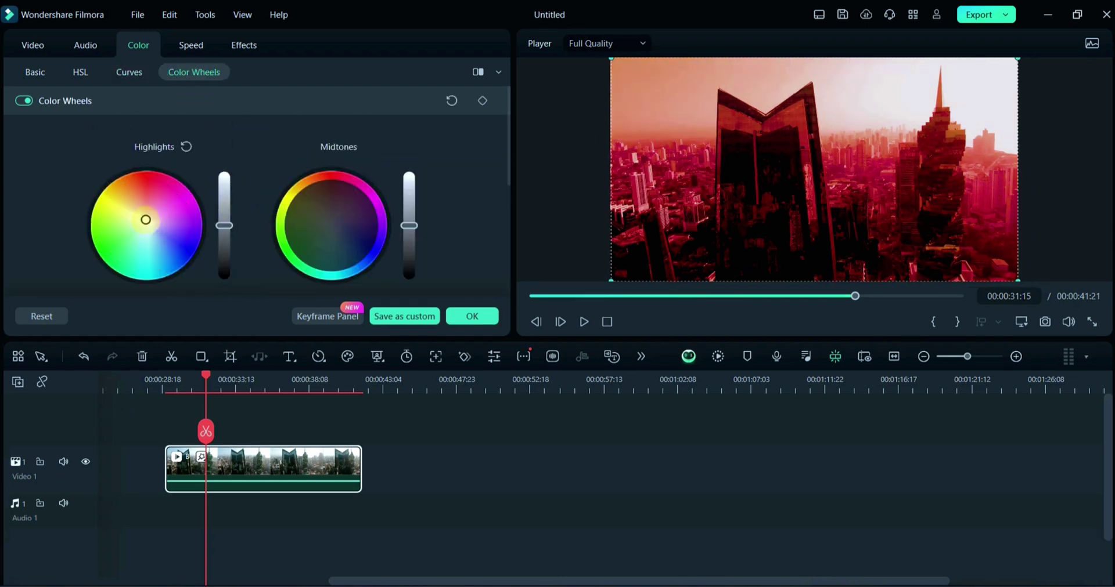
drag(219, 226, 224, 240)
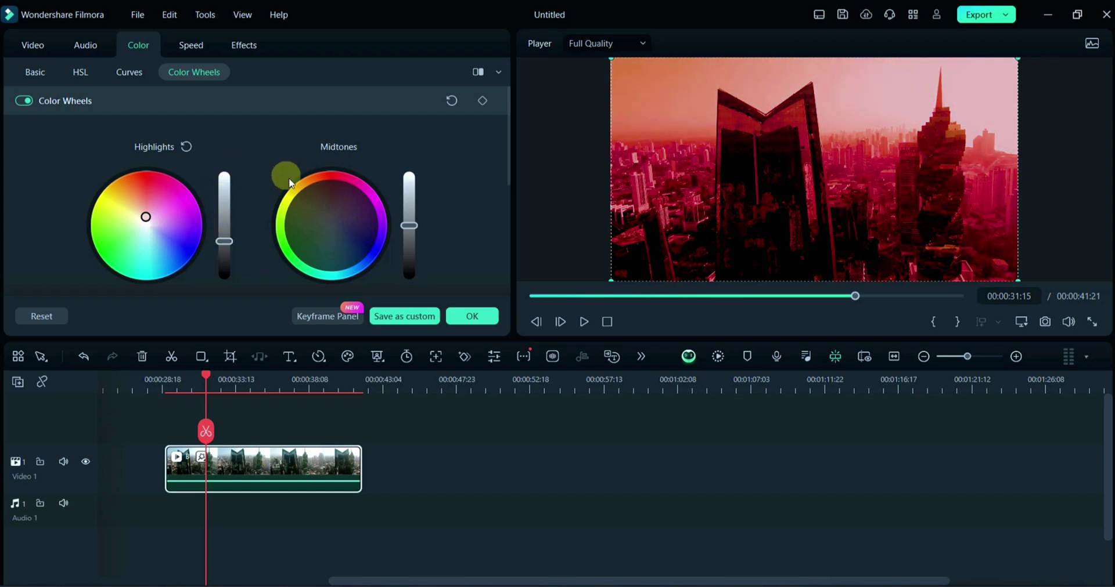
click(340, 210)
drag(346, 232, 342, 232)
drag(409, 225, 406, 230)
- Raise the shadows, centre the shadows tint toward neutral, and confirm with OK
scroll(348, 235, down, 2)
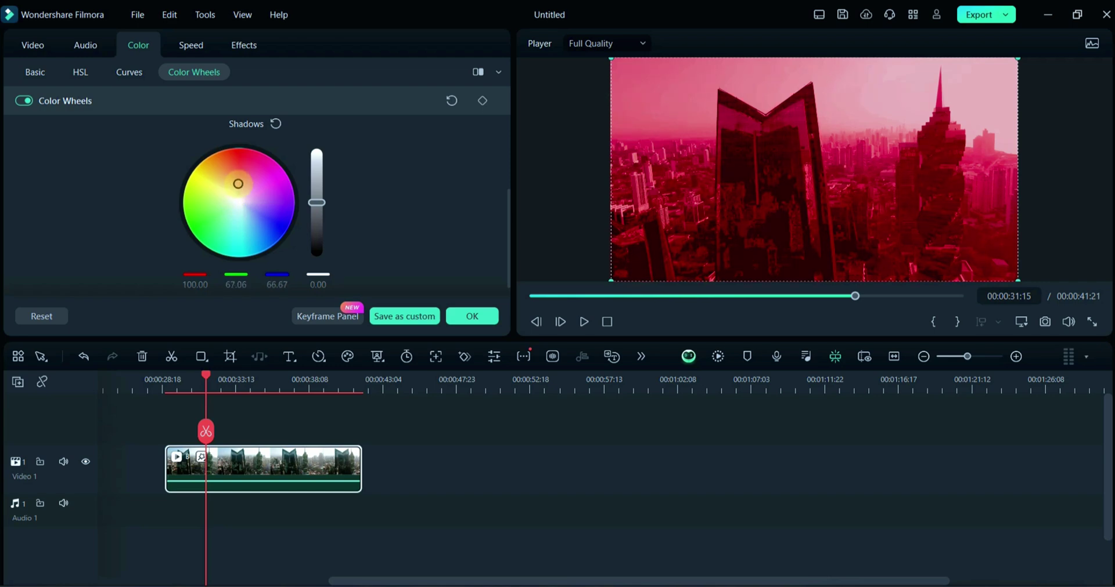
drag(317, 215, 316, 199)
drag(238, 183, 244, 197)
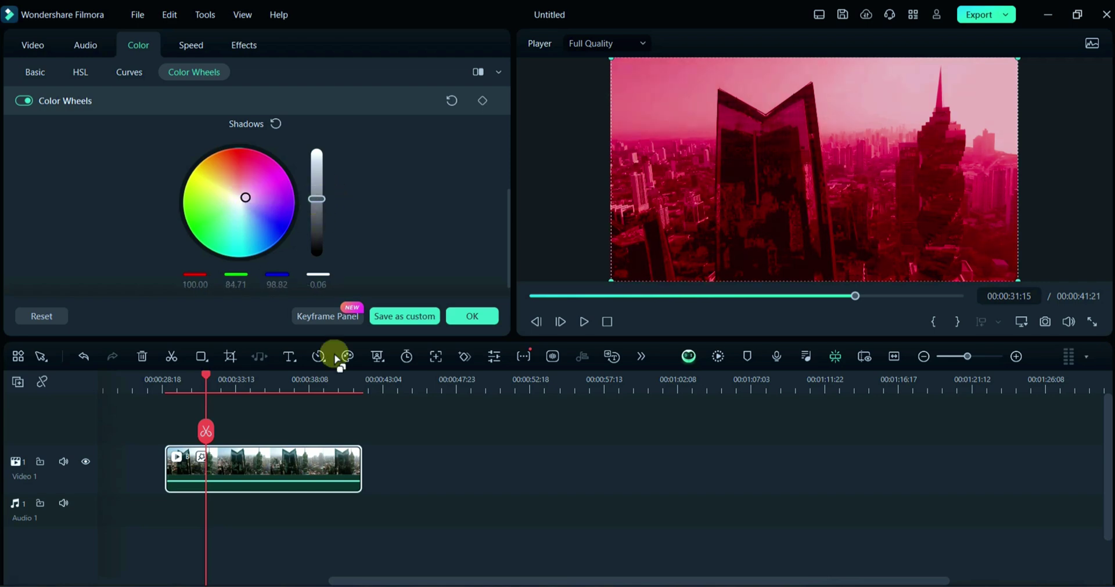
click(459, 316)
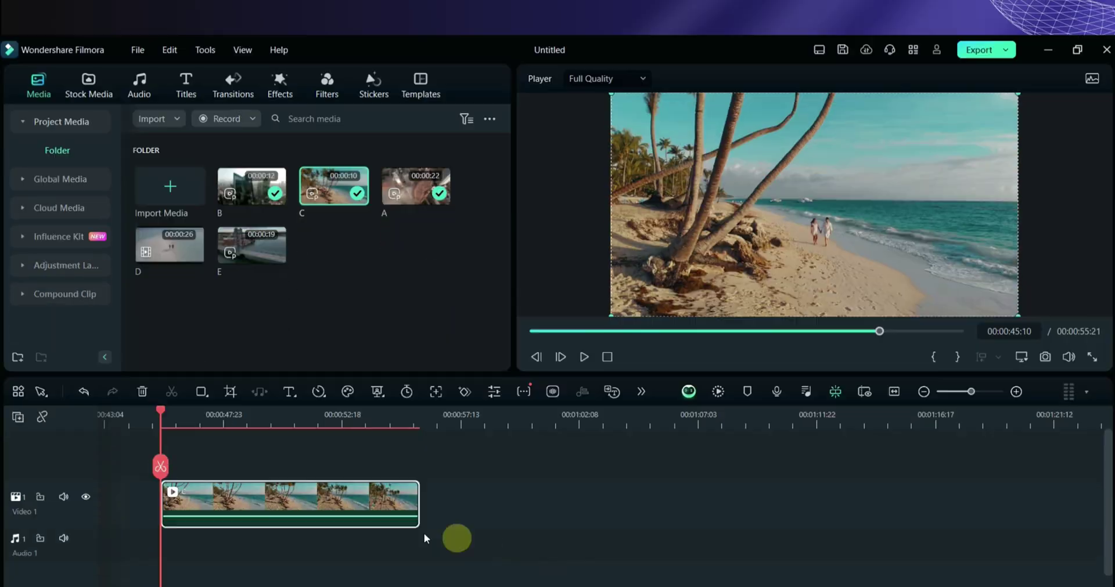
- Search the filters for 'ocean eyes' and drop Ocean eyes onto the palm beach clip
click(583, 323)
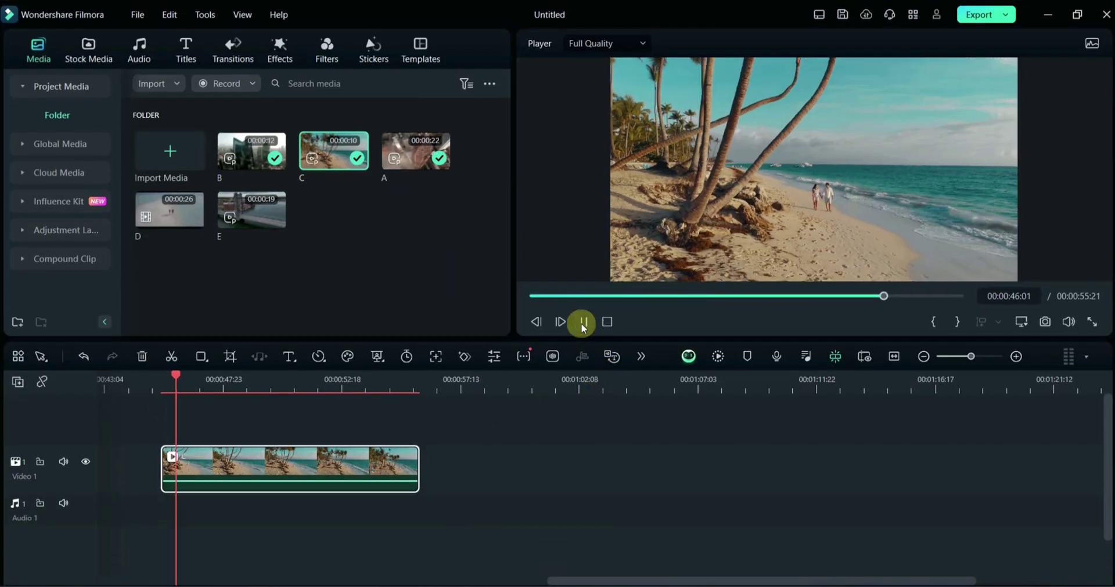
click(582, 323)
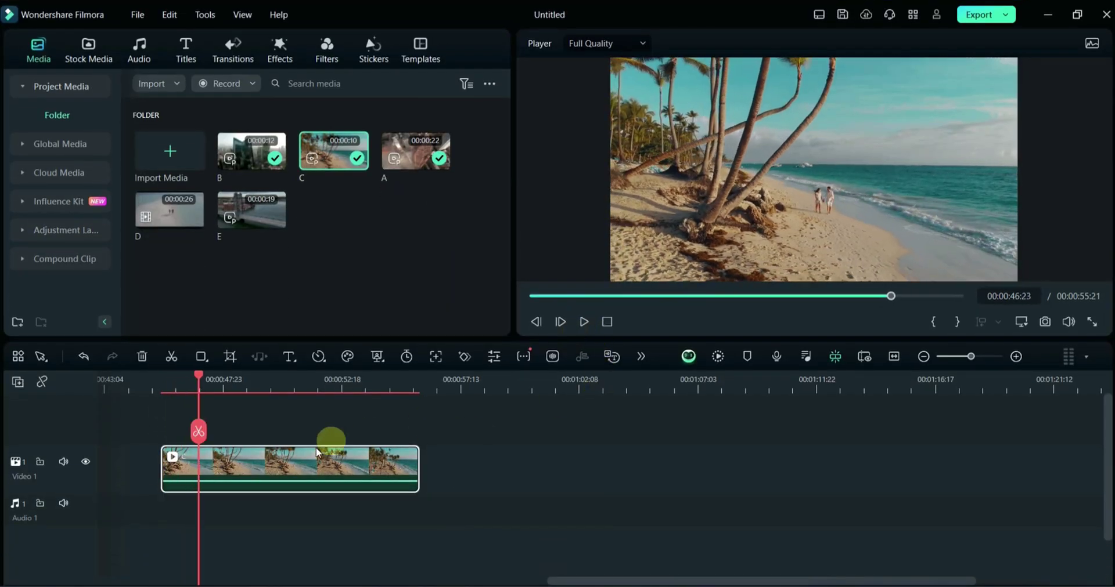
click(326, 51)
click(231, 84)
text(ocean eyes)
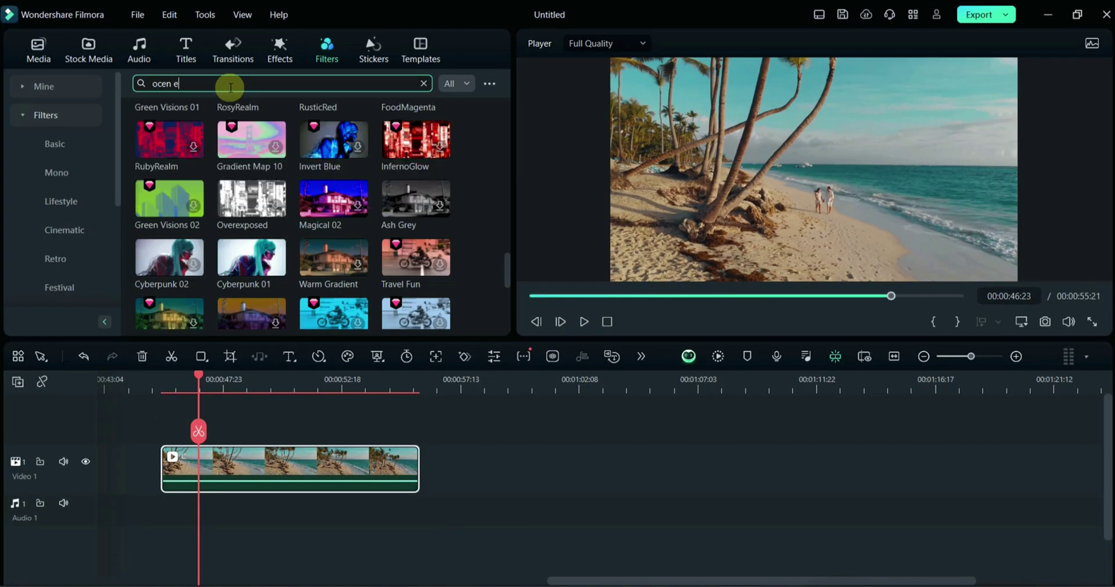
key(Return)
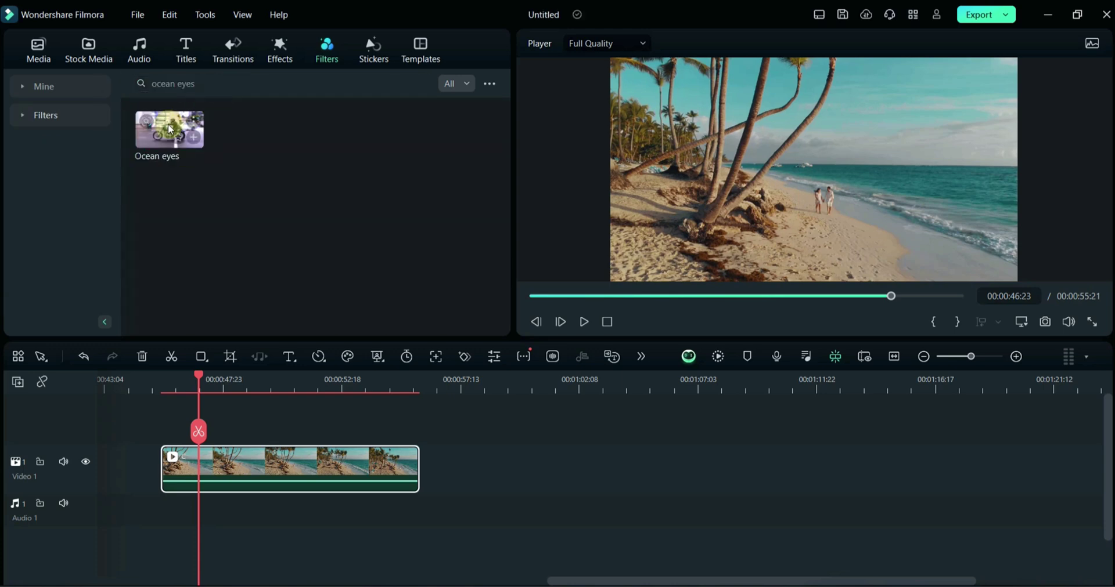
drag(167, 133, 235, 446)
- Cool the beach clip's temperature to -6 and raise vibrance to 12
double_click(235, 447)
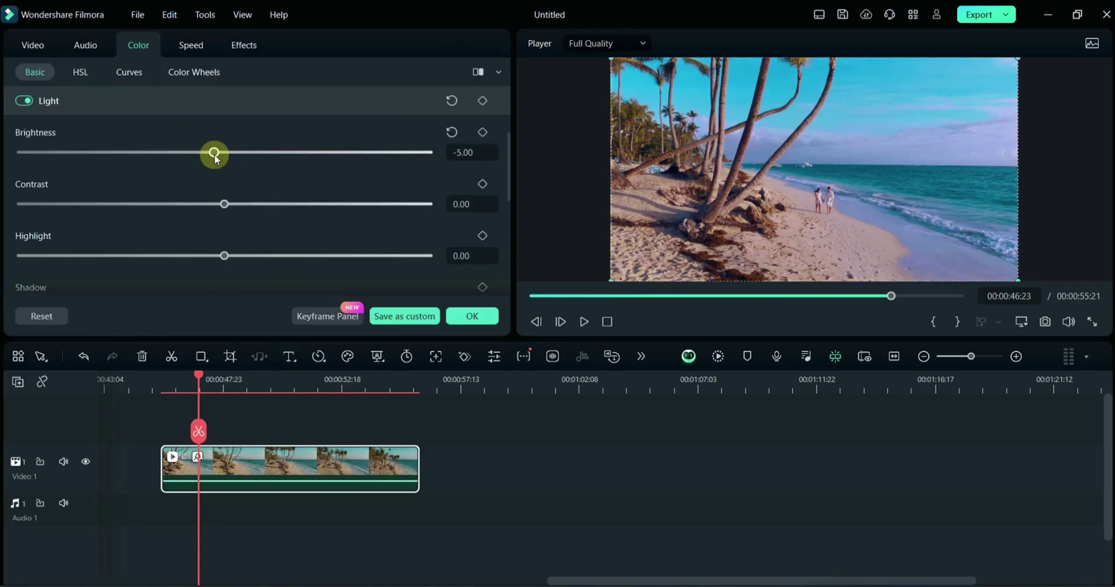
scroll(219, 156, up, 3)
click(134, 159)
click(214, 241)
scroll(240, 228, down, 2)
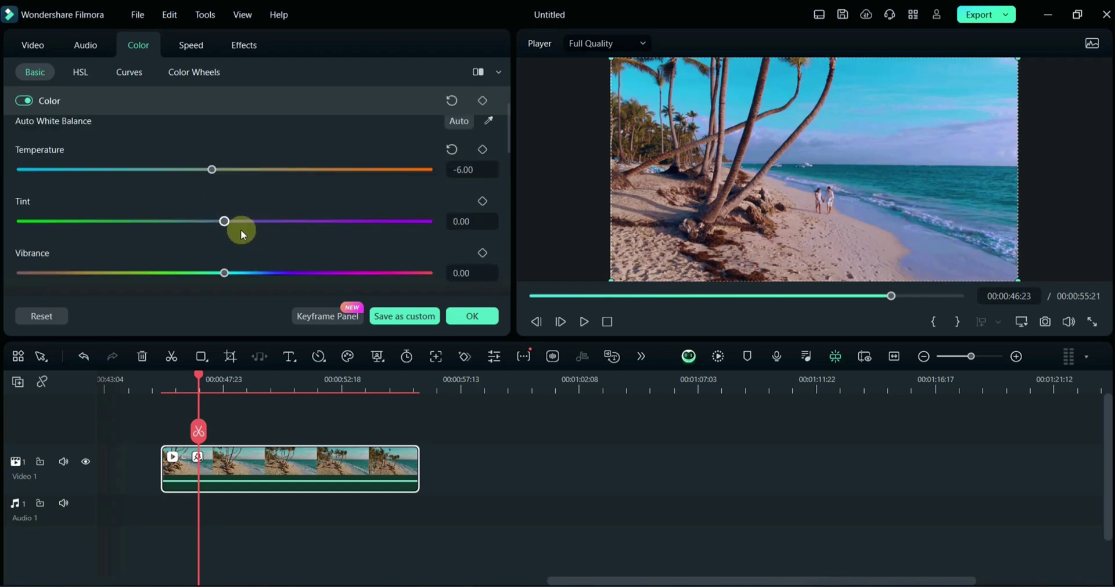
click(249, 273)
scroll(249, 226, down, 2)
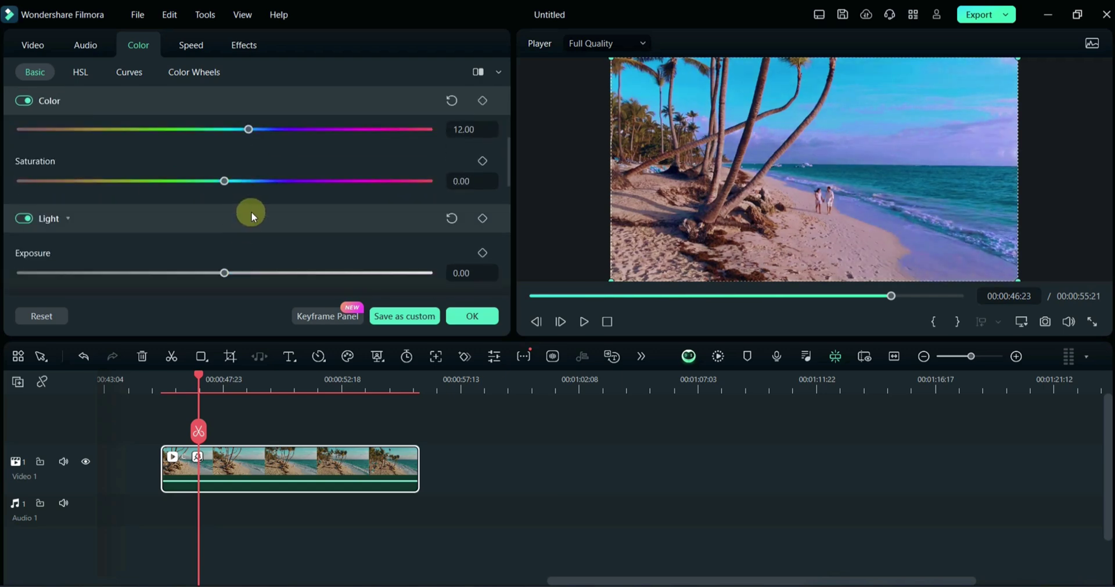
- Lift the red curve, raise a point on the blue curve, and lift the luminance curve
click(129, 72)
click(51, 135)
drag(77, 278, 77, 261)
click(74, 134)
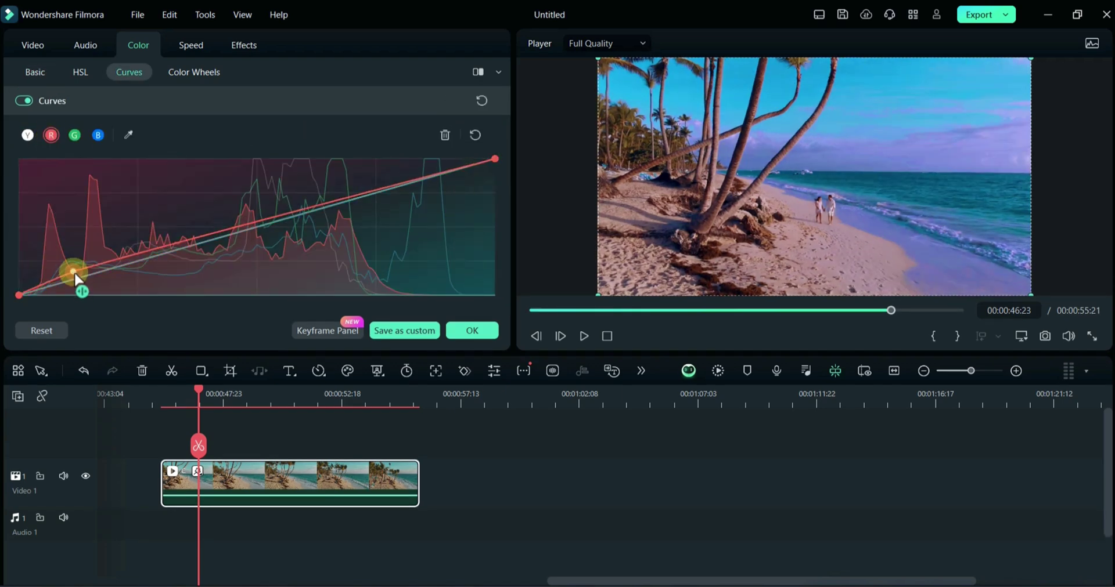
click(98, 134)
mouse_move(407, 191)
mouse_down()
mouse_move(417, 185)
mouse_move(406, 185)
mouse_up()
click(27, 134)
drag(262, 225, 231, 212)
- Darken the midtones and shadows on the colour wheels, then confirm with OK
click(194, 72)
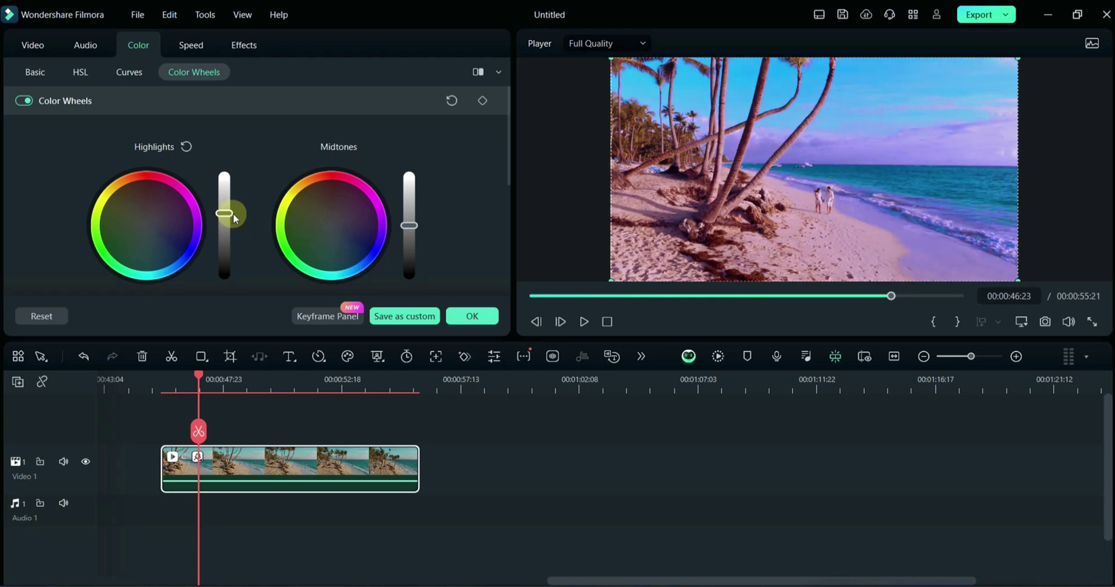
drag(409, 225, 409, 232)
scroll(431, 227, down, 5)
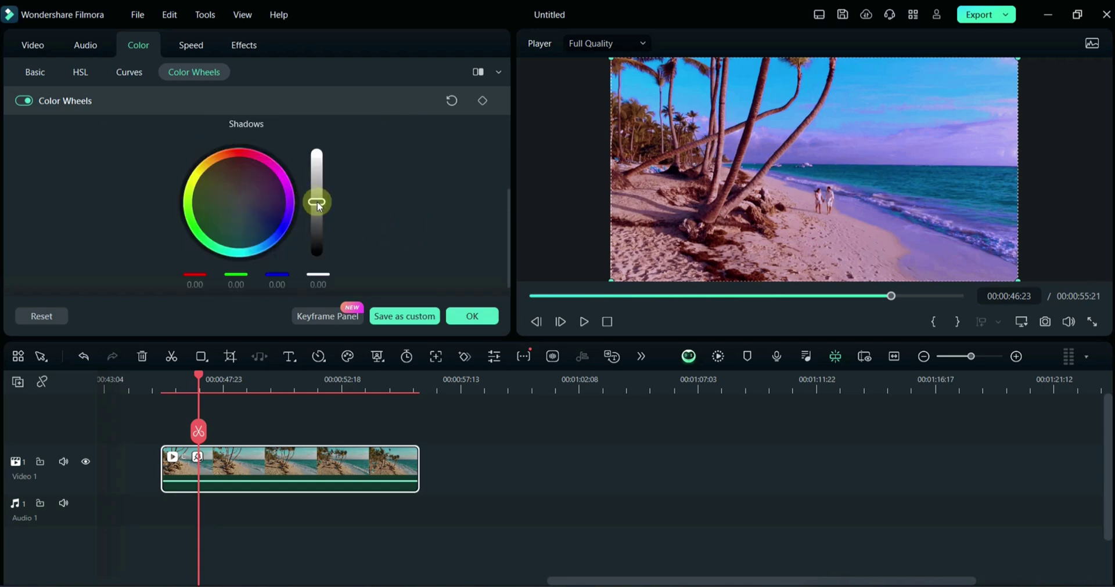
drag(317, 202, 318, 213)
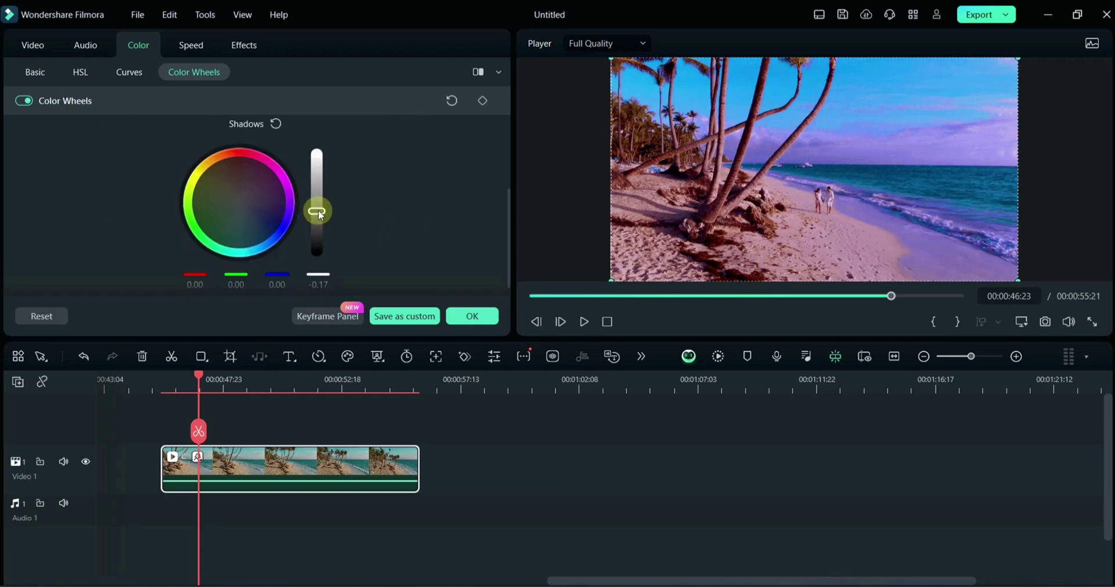
click(467, 317)
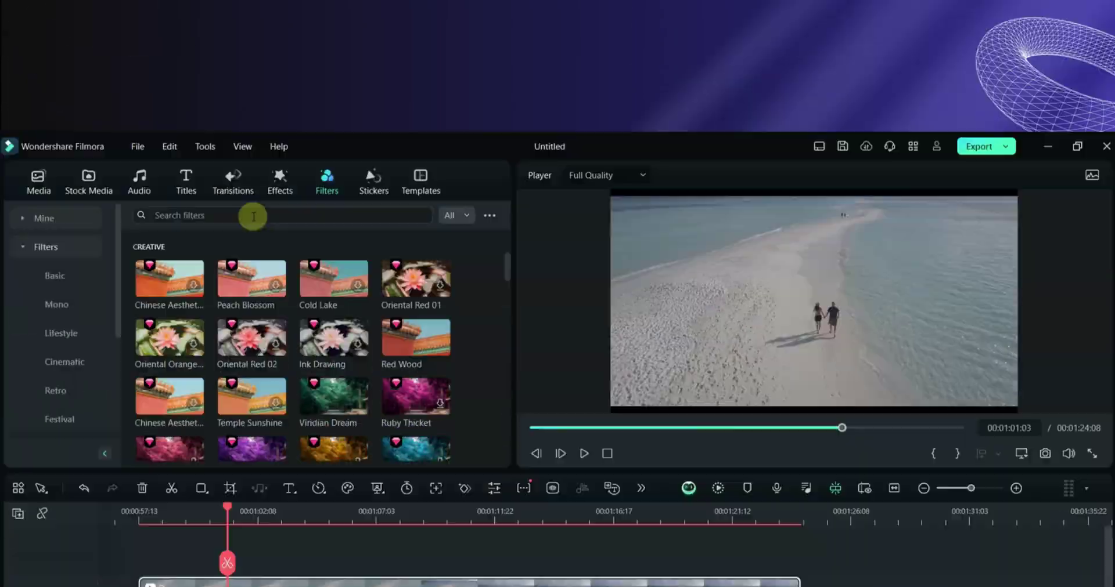
- Search 'purple love', drop Purple Love onto the sandbar clip, and open its colour settings
click(253, 85)
text(purple love)
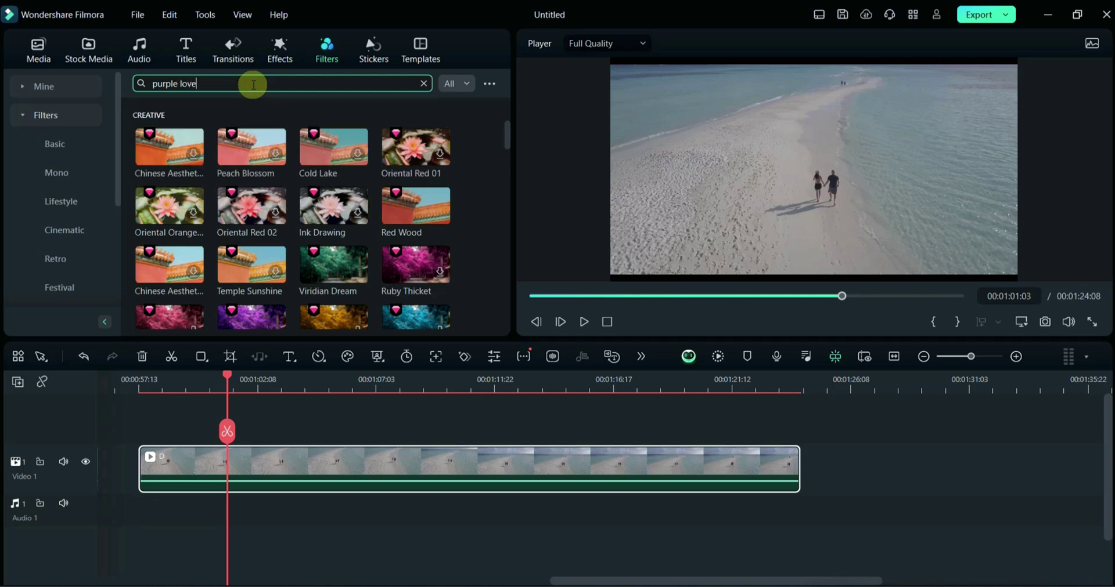
key(Return)
drag(184, 127, 243, 461)
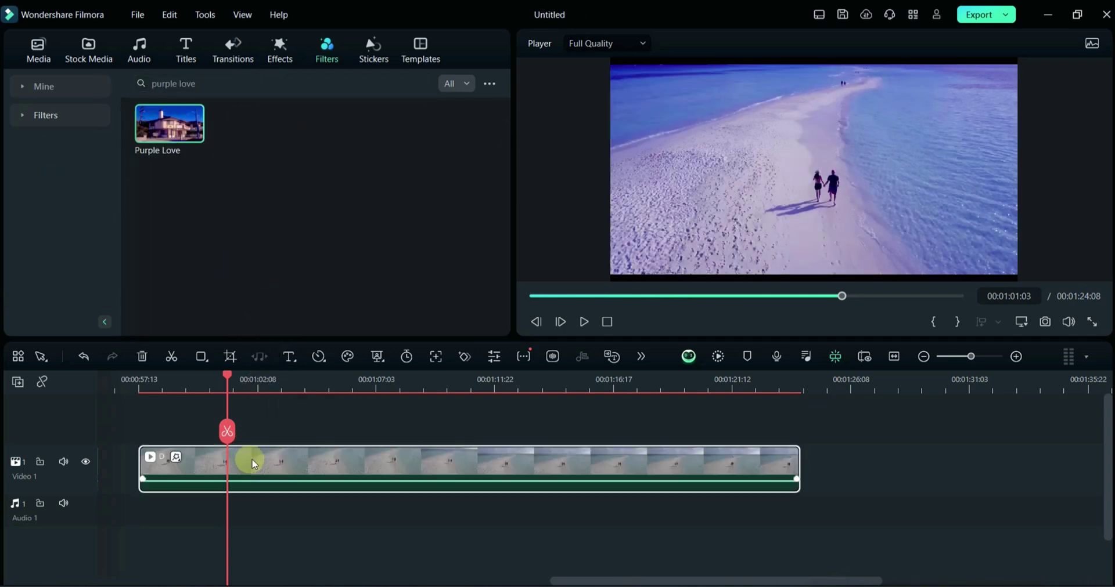
double_click(274, 458)
scroll(232, 203, down, 3)
- Lower exposure to -3.00 and adjust the other Basic light sliders
drag(225, 201, 219, 202)
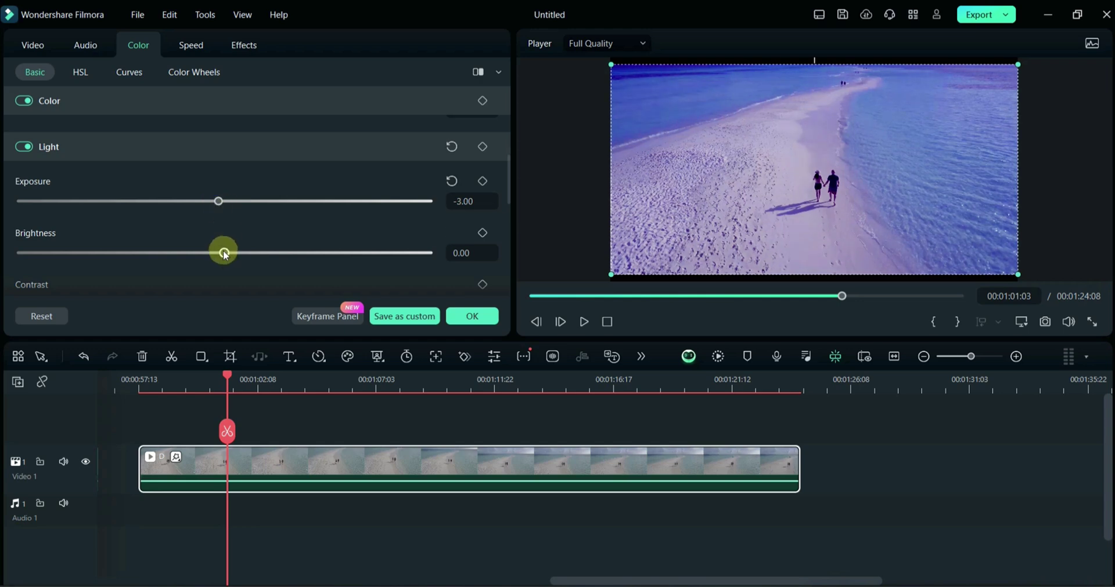
drag(224, 253, 229, 231)
scroll(220, 250, down, 2)
drag(225, 285, 235, 255)
scroll(234, 259, down, 4)
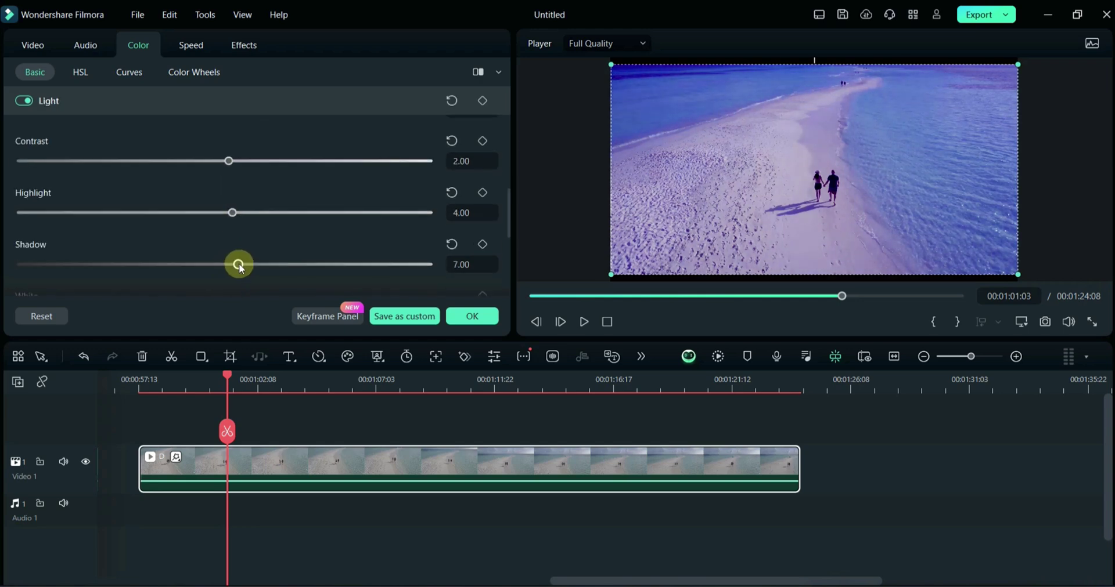
scroll(112, 88, up, 4)
- Add a point on the blue curve and lower and upper points on the red curve
click(129, 72)
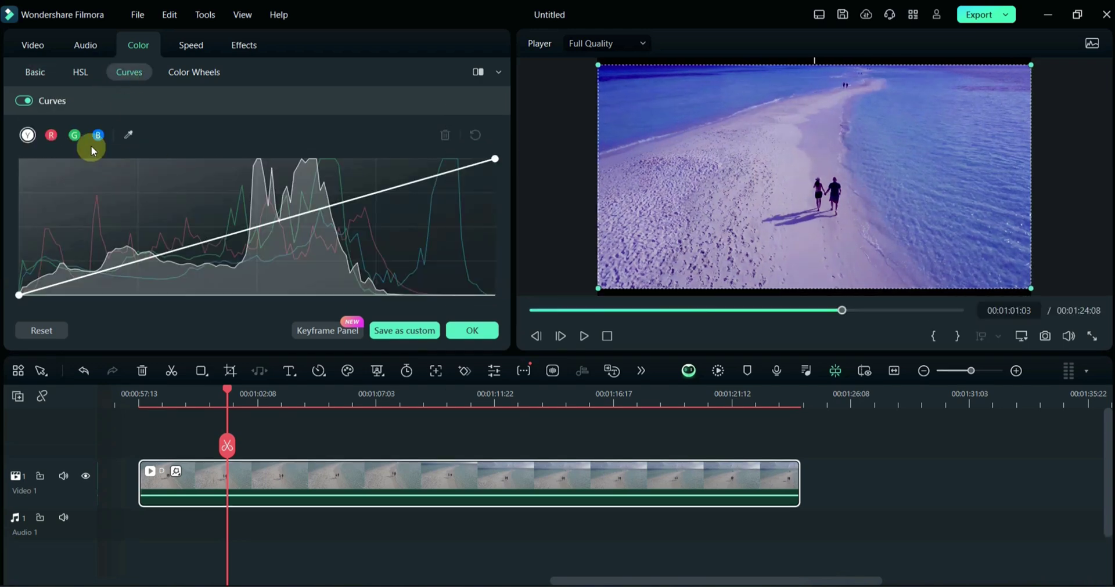
click(97, 135)
click(259, 222)
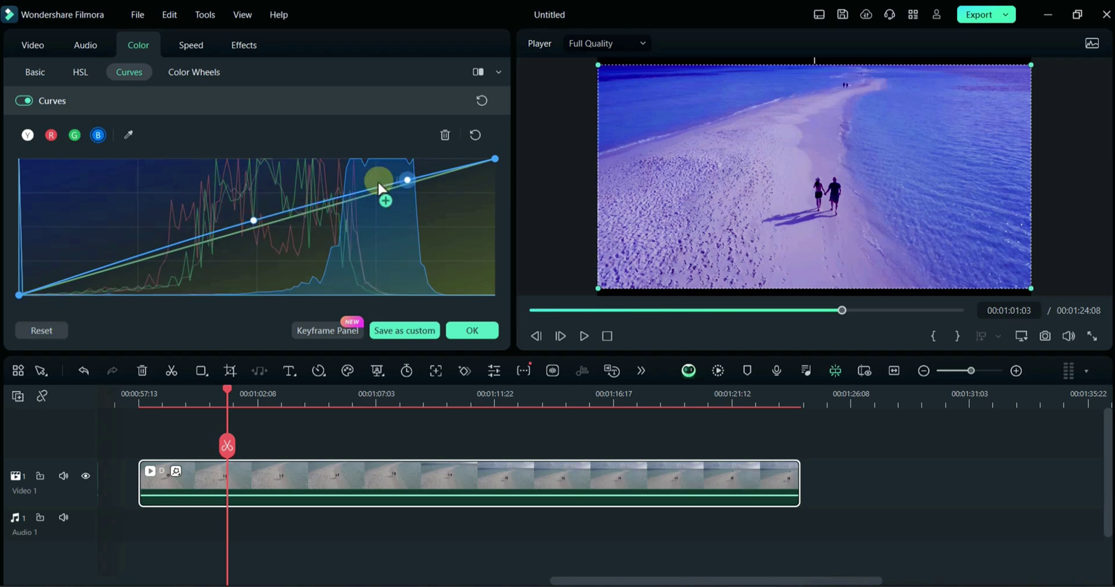
click(51, 135)
click(127, 271)
click(408, 186)
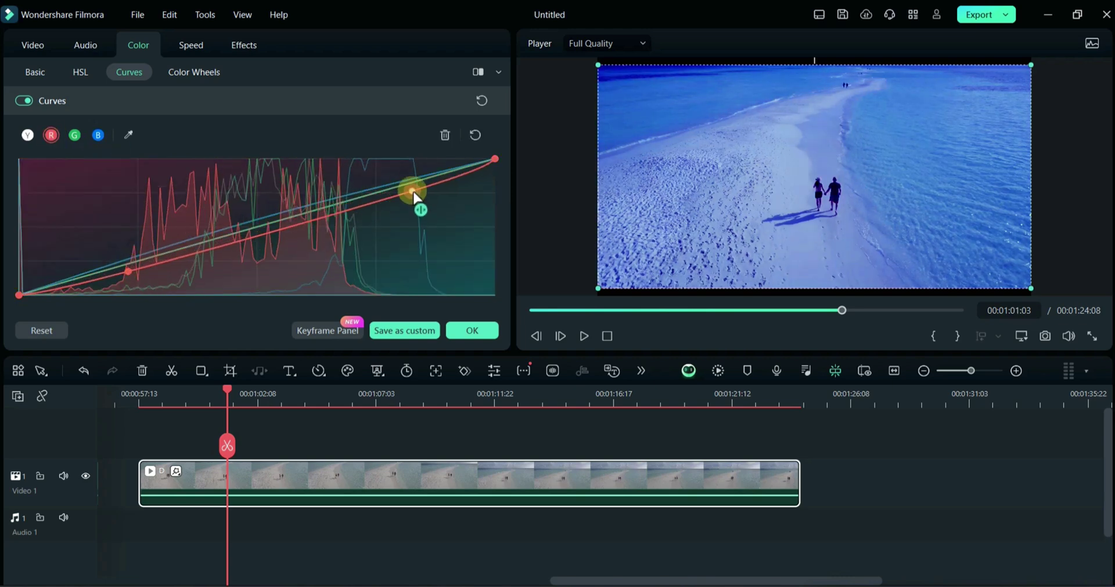
- Brighten highlights, darken midtones, set shadows to -0.17, confirm, and play the clip back
click(194, 73)
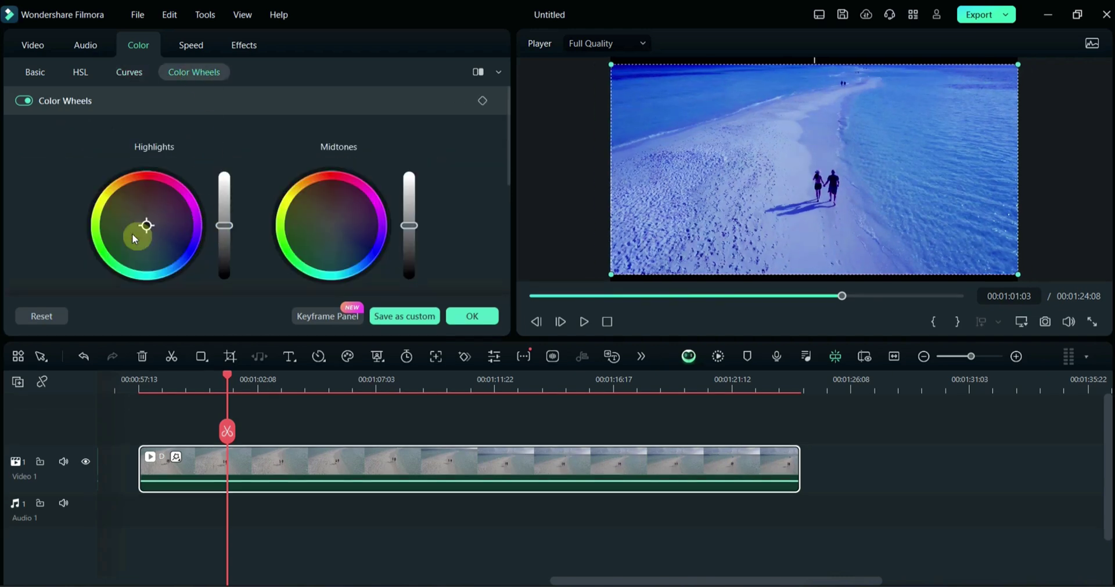
drag(224, 225, 224, 216)
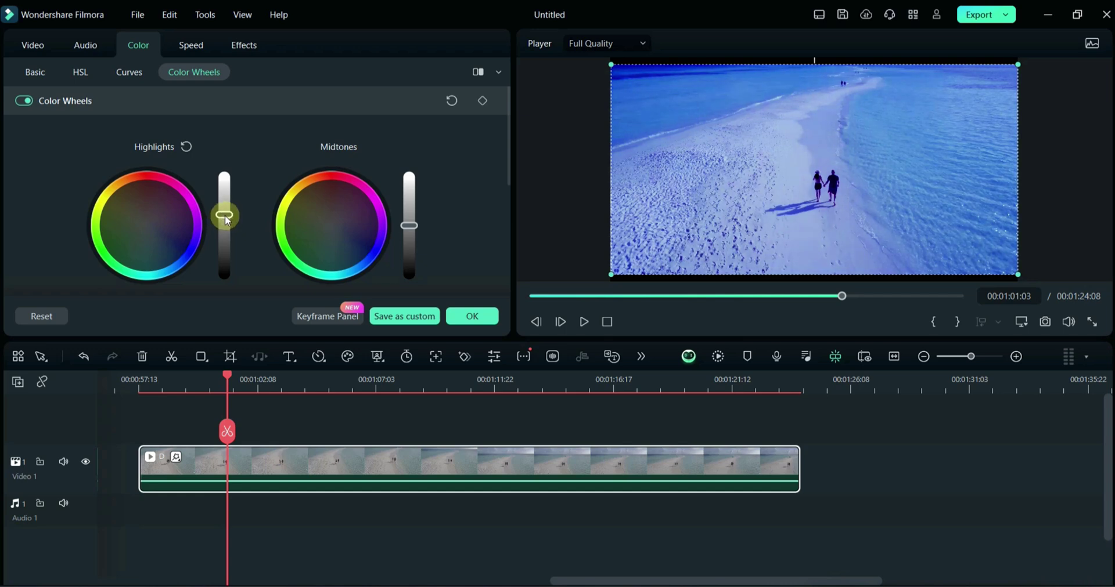
drag(407, 225, 409, 236)
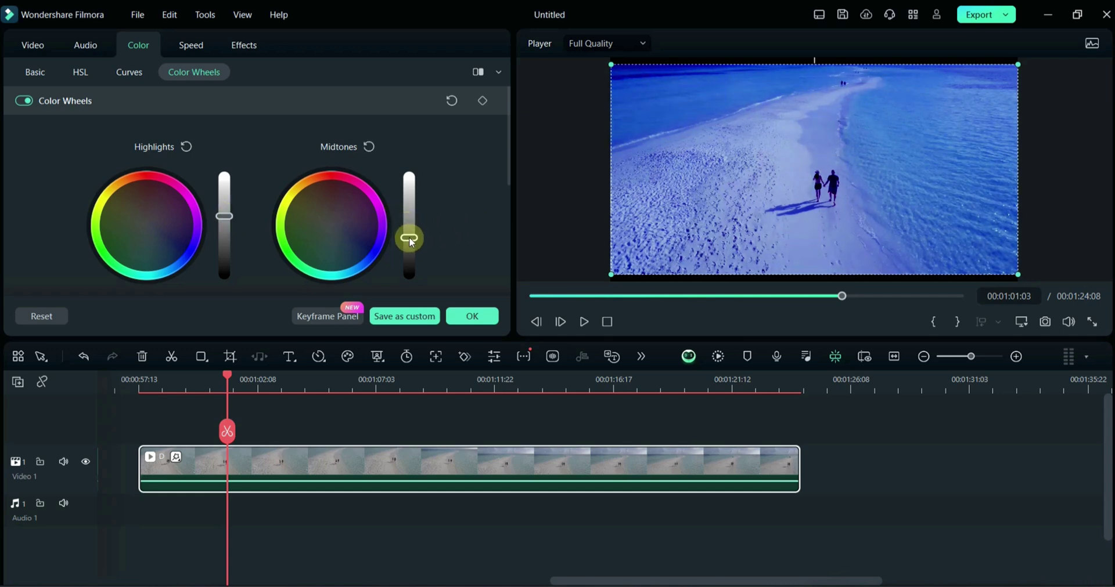
scroll(273, 235, down, 3)
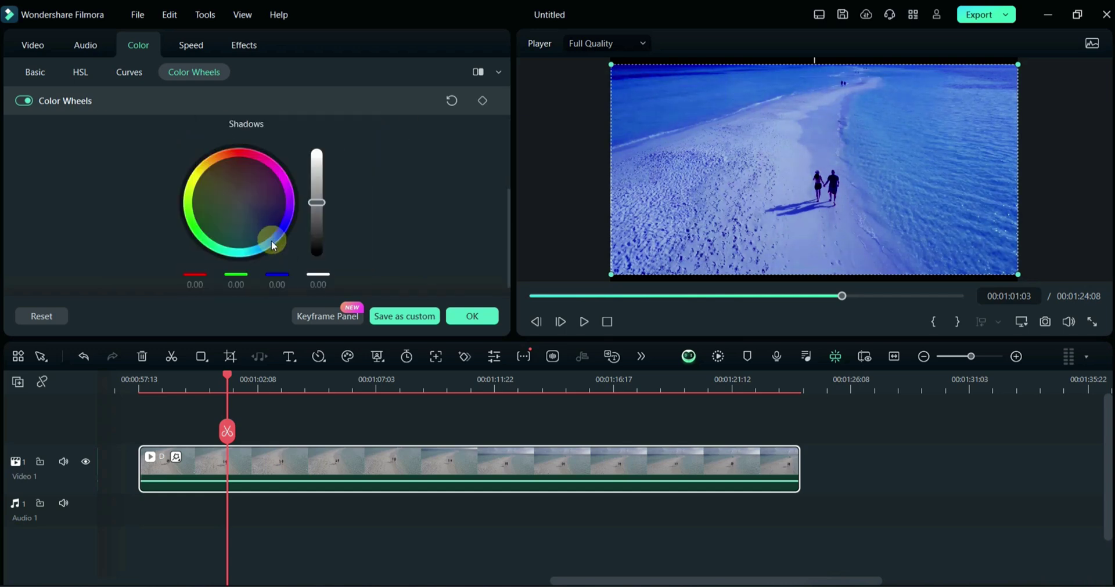
drag(315, 207, 317, 211)
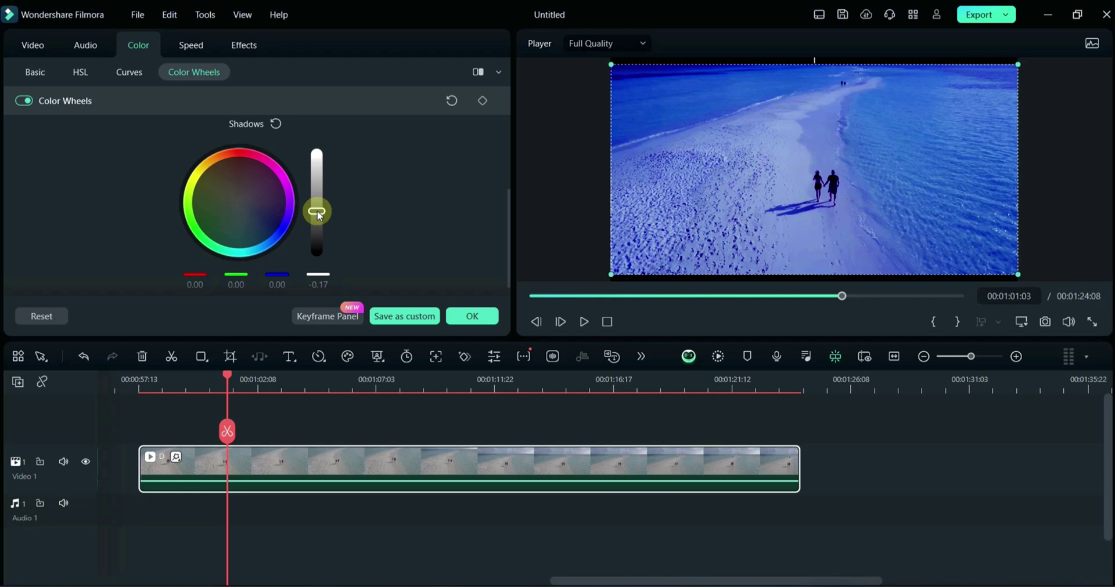
click(450, 316)
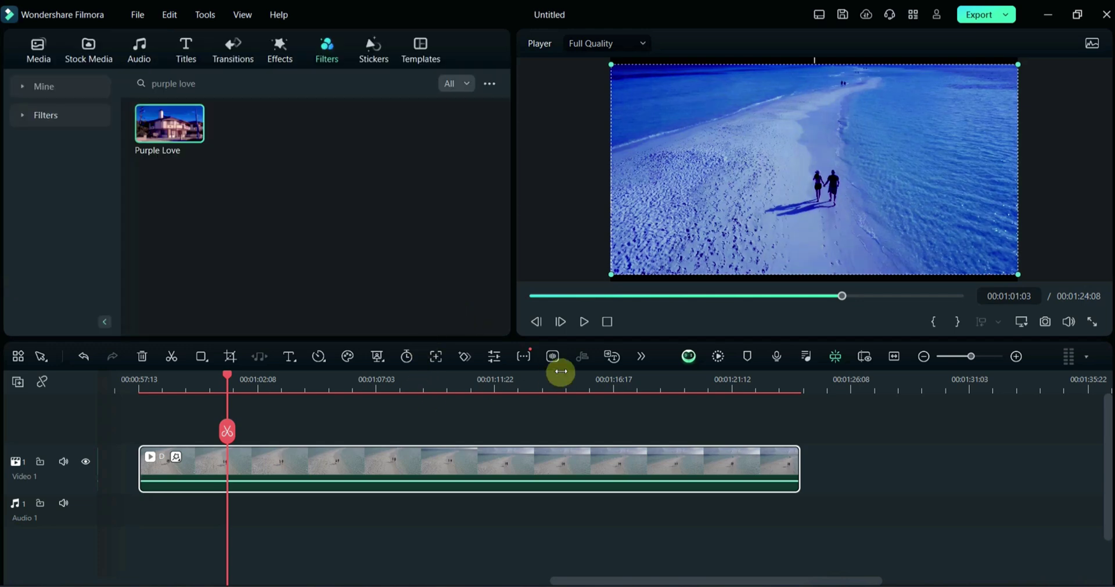
click(584, 321)
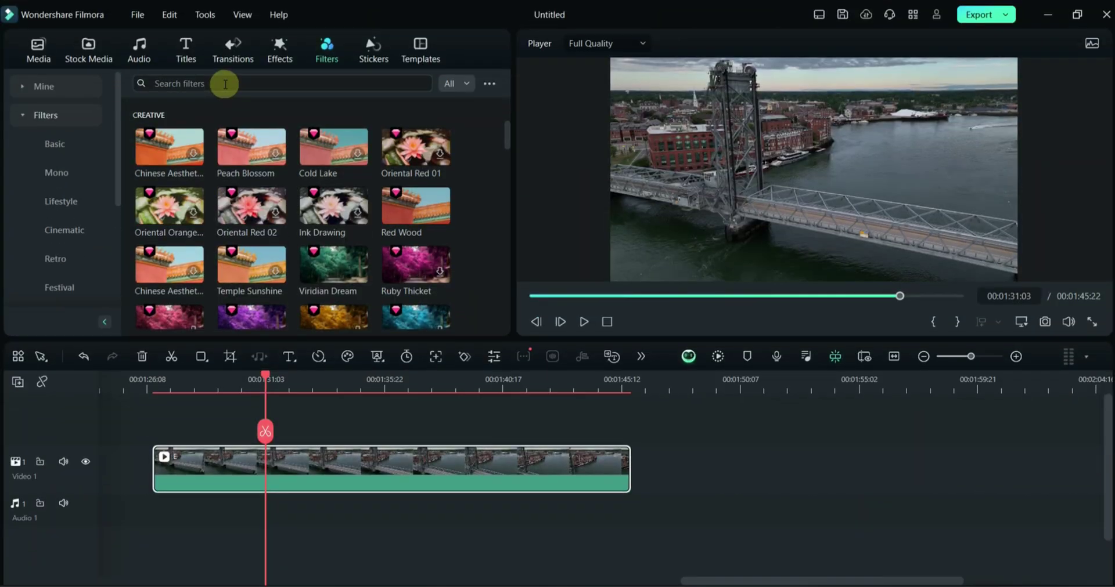
- Search the filters for 'red abyss' and drop Red Abyss onto the bridge clip
click(225, 84)
text(red)
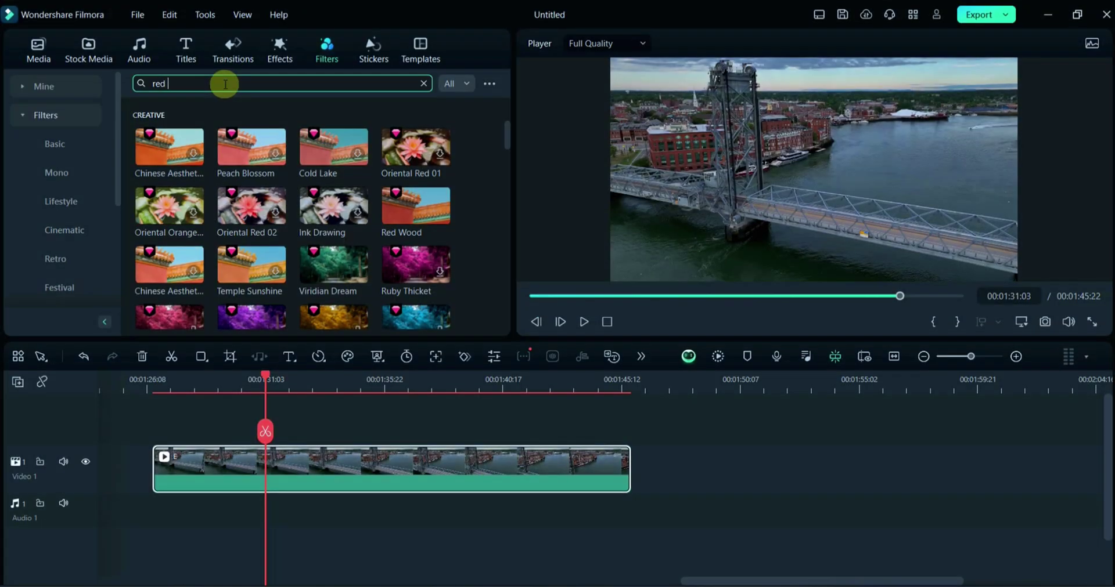
text( abyss)
key(Return)
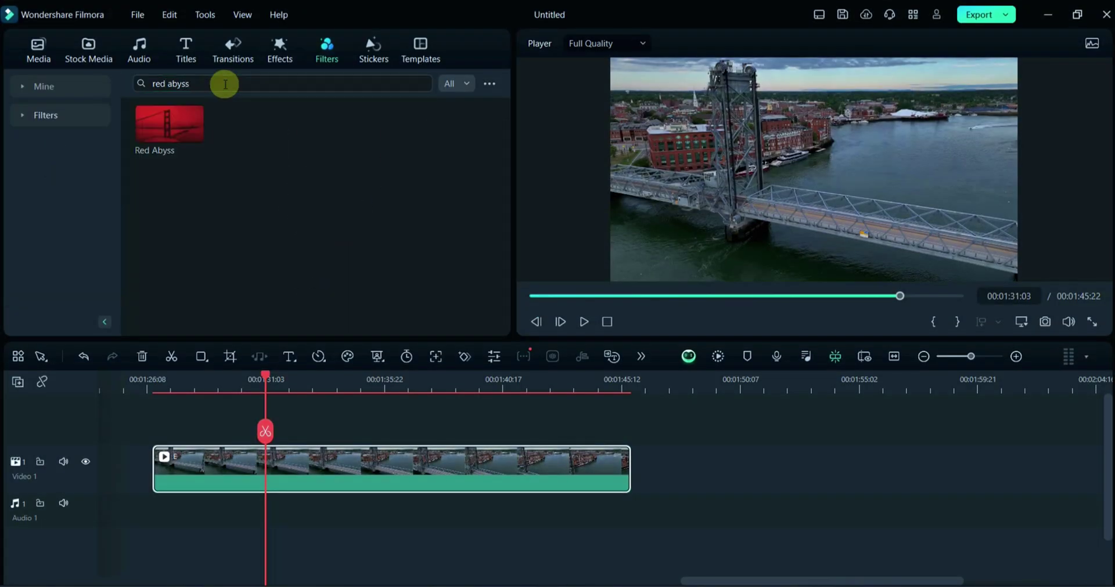
drag(170, 123, 259, 460)
- Lower the bridge clip's Red Abyss filter opacity to 83%
double_click(306, 462)
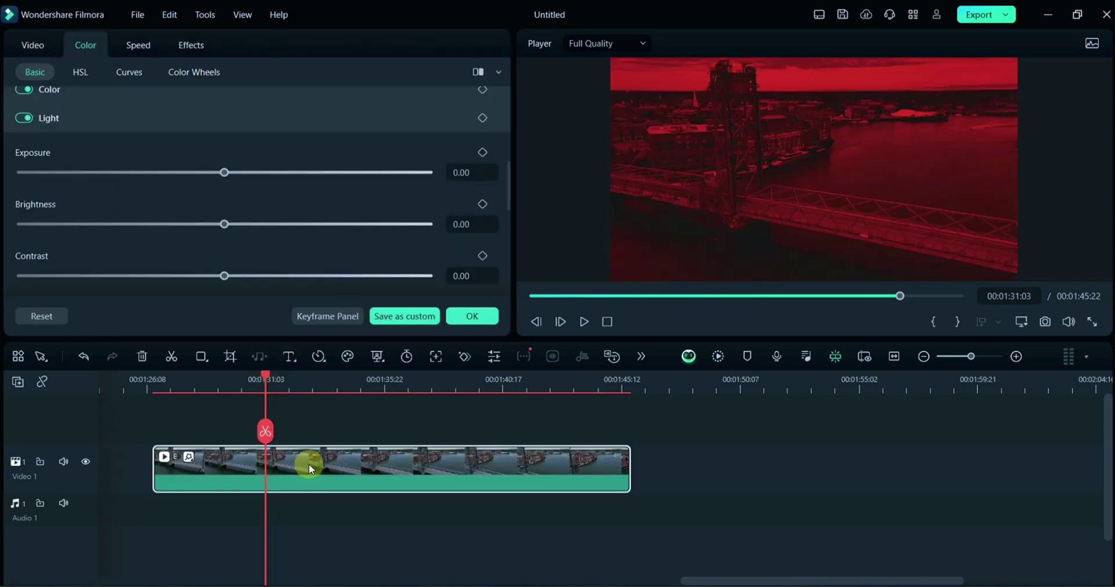
click(197, 45)
mouse_move(340, 155)
mouse_down()
mouse_move(307, 158)
mouse_move(358, 157)
mouse_up()
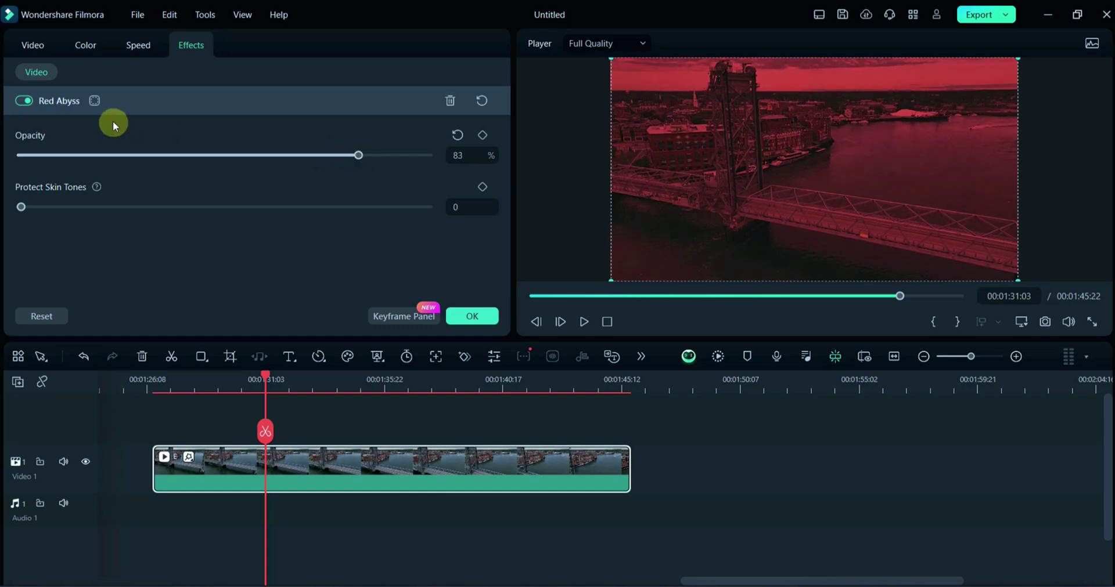
- Set exposure 6, brightness 8, more contrast, black level 19, sharpen 11, temperature 9
click(85, 45)
drag(224, 173, 236, 172)
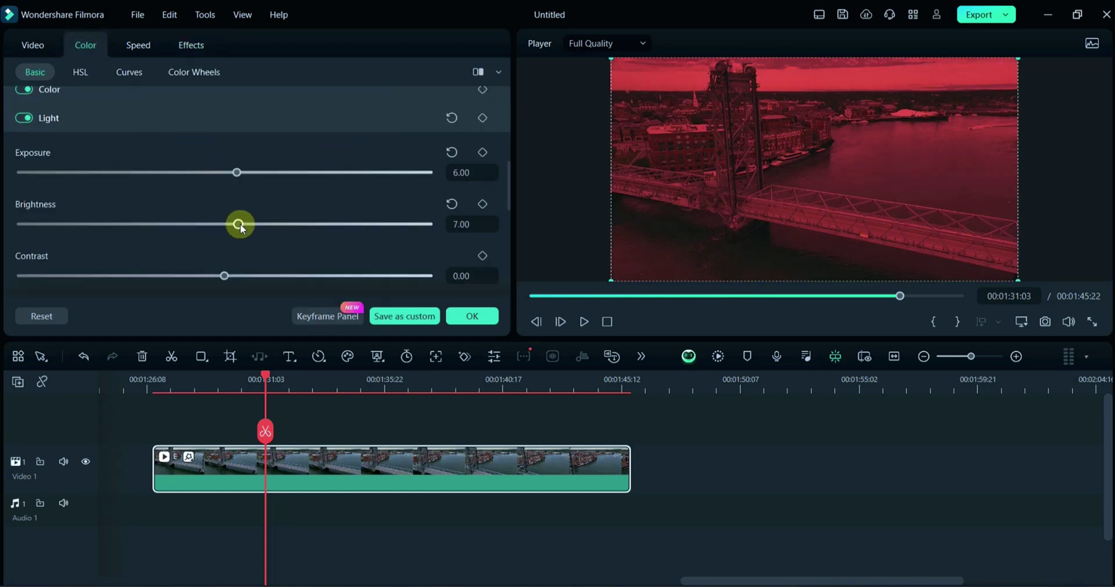
drag(239, 224, 240, 224)
drag(224, 275, 291, 274)
scroll(244, 216, down, 3)
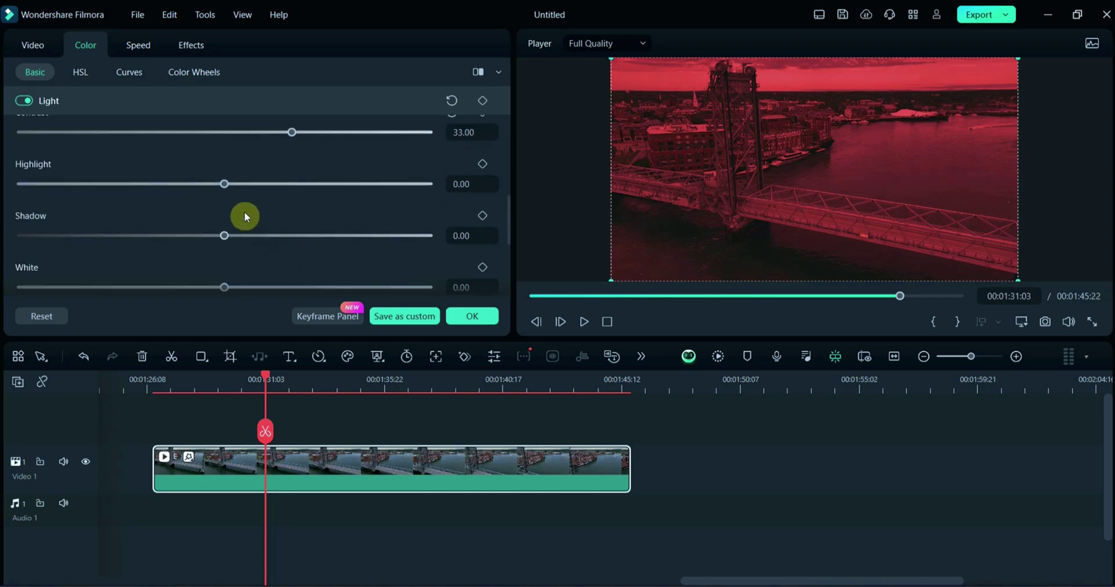
click(224, 287)
scroll(211, 276, down, 2)
drag(224, 268, 263, 270)
scroll(255, 244, down, 3)
drag(224, 215, 229, 193)
scroll(172, 190, up, 10)
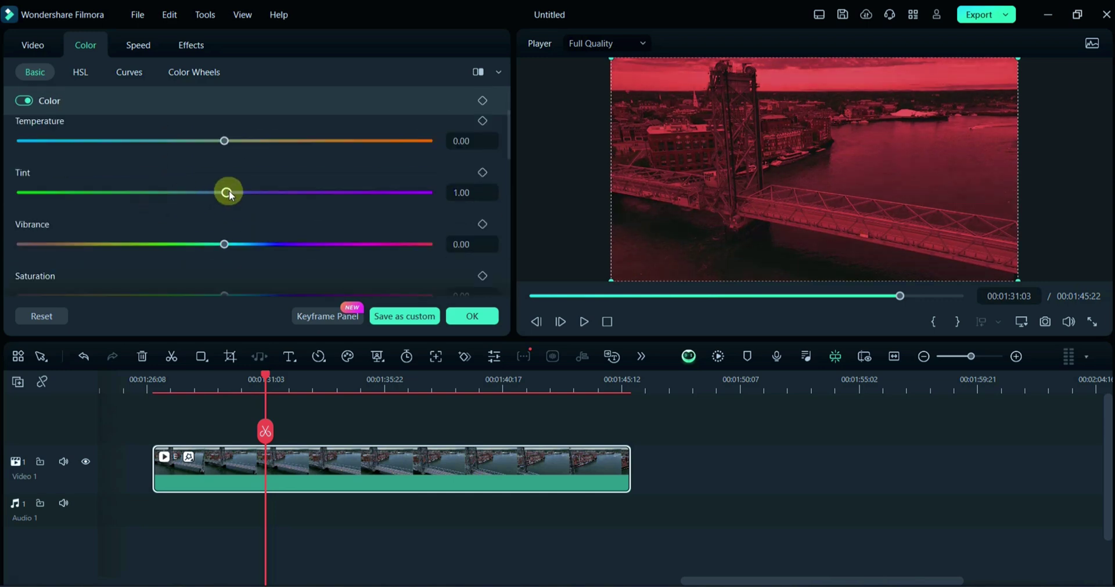
drag(228, 144, 244, 147)
- Shape the red channel curve, lowering the bottom and lifting the upper part
click(127, 72)
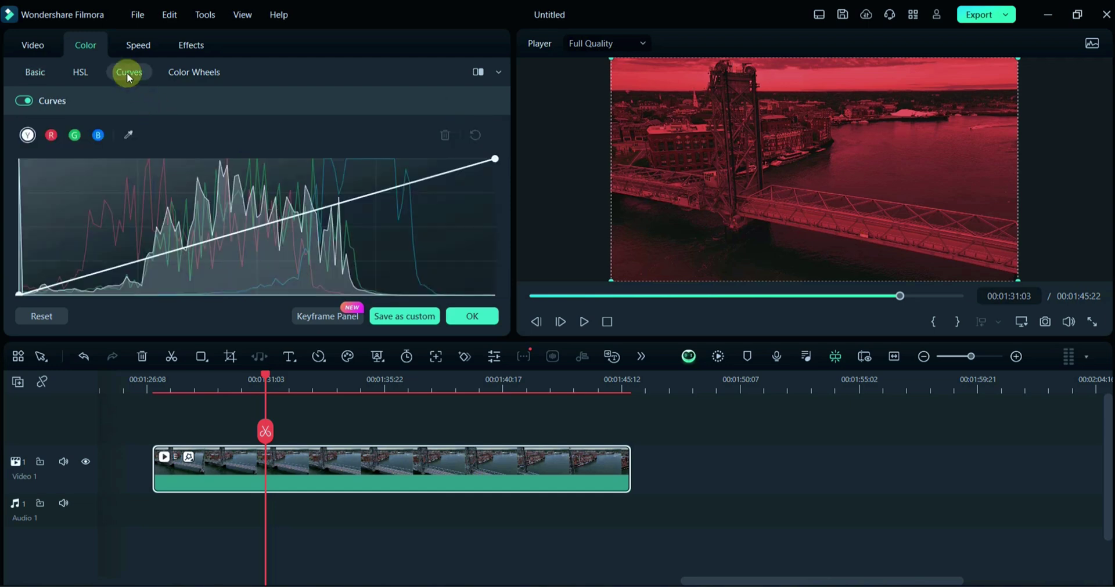
click(51, 135)
click(87, 270)
drag(101, 280, 102, 280)
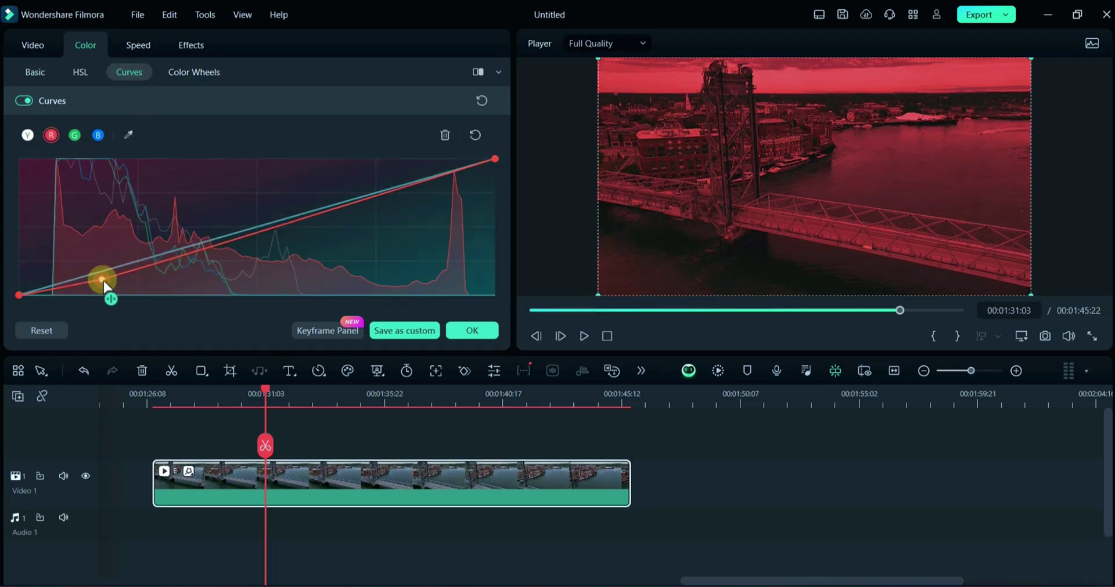
drag(399, 195, 393, 174)
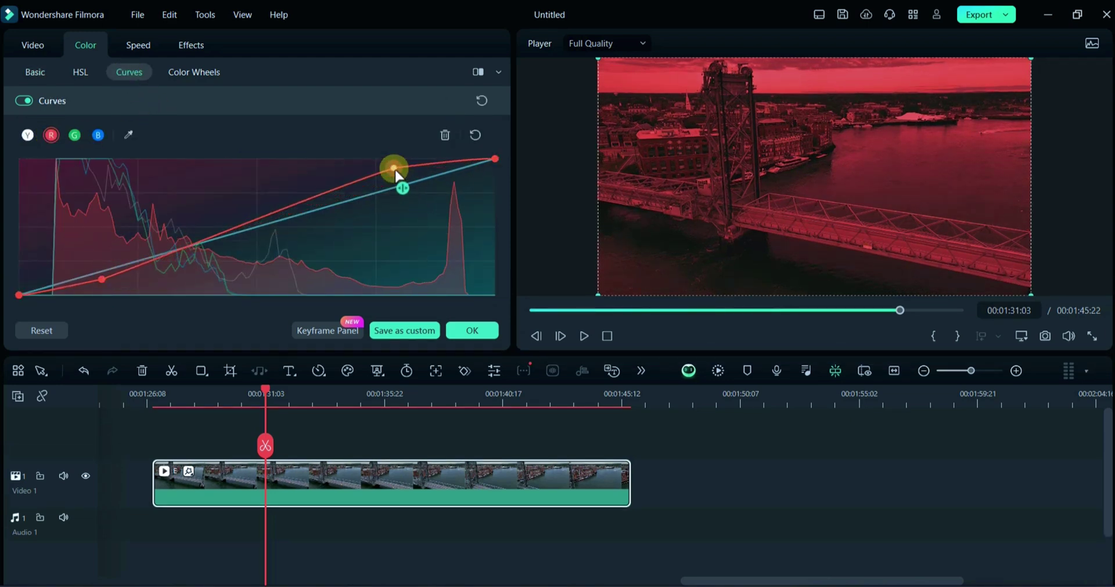
- Balance highlight, midtone and shadow colour wheels, darkening shadows to -1.00, and confirm
click(187, 72)
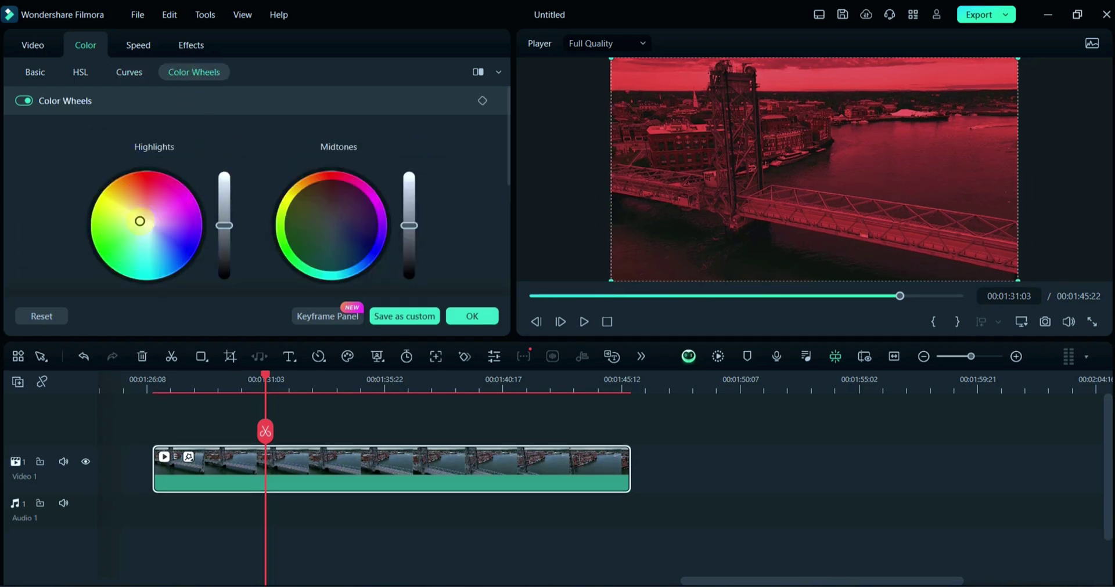
drag(142, 220, 147, 208)
mouse_move(224, 226)
mouse_down()
mouse_move(226, 248)
mouse_move(224, 234)
mouse_up()
click(333, 228)
drag(332, 228, 332, 203)
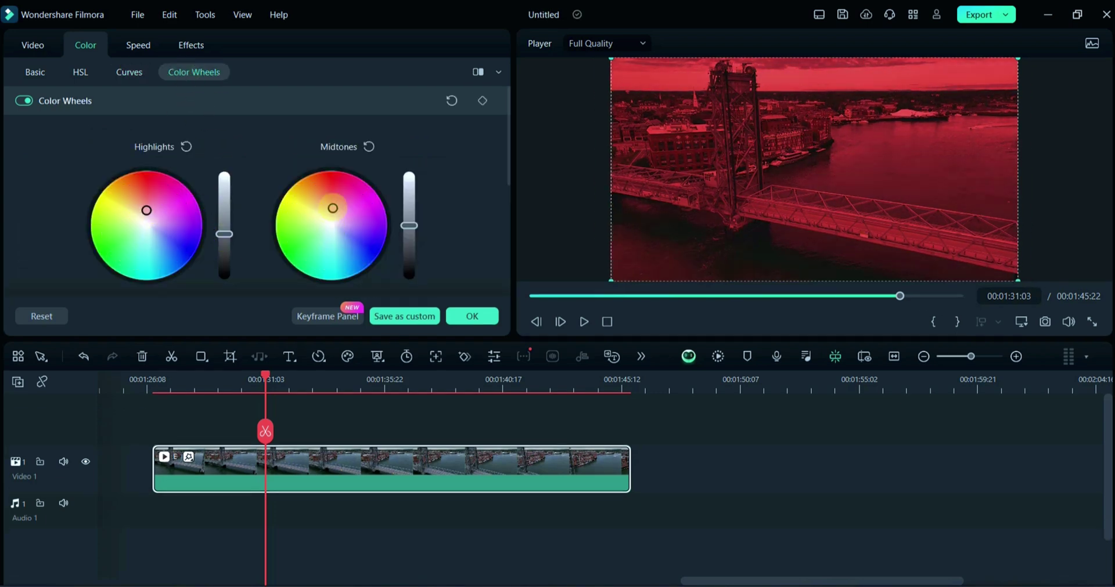
drag(409, 226, 401, 249)
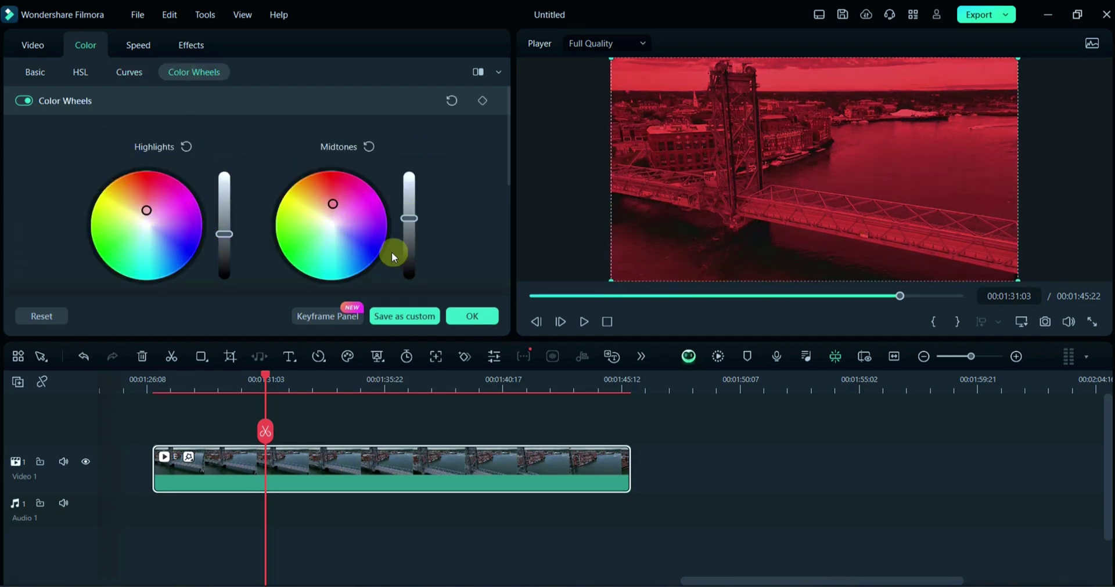
scroll(336, 244, down, 5)
drag(238, 200, 238, 170)
drag(316, 211, 315, 234)
drag(239, 201, 316, 230)
click(472, 317)
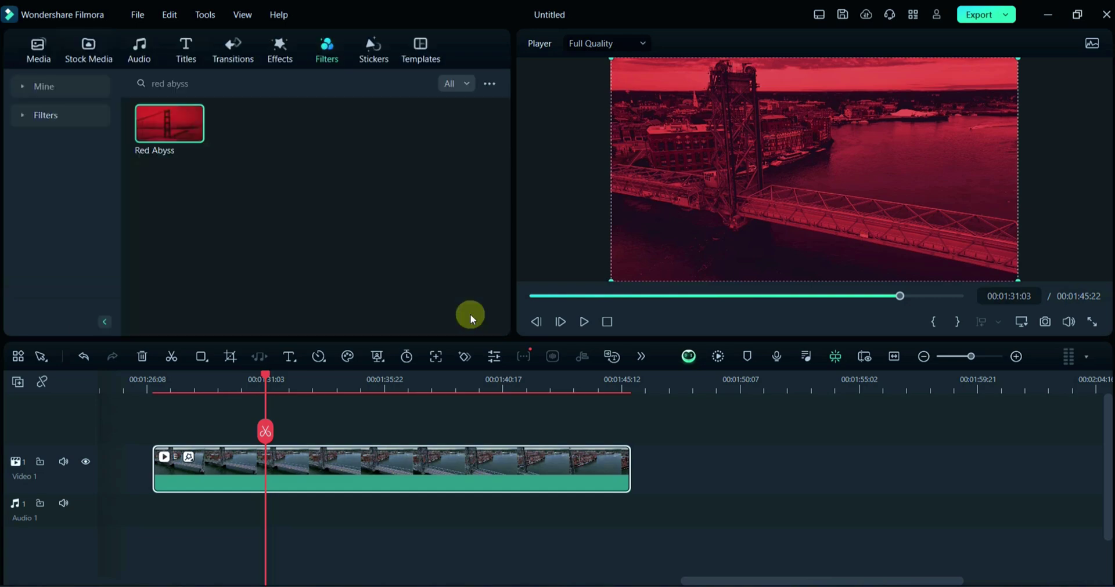